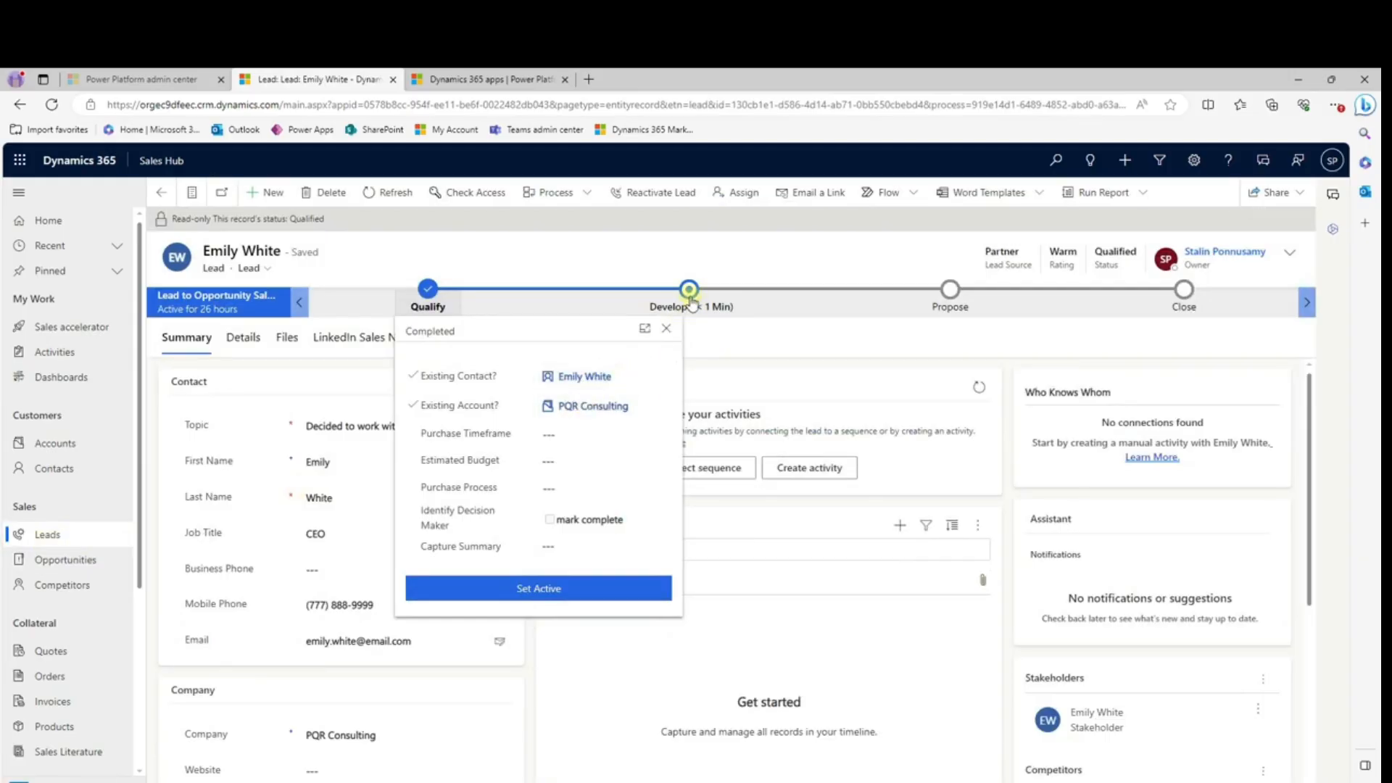
- View the Develop stage of the qualified lead's business process flow
left_click(689, 291)
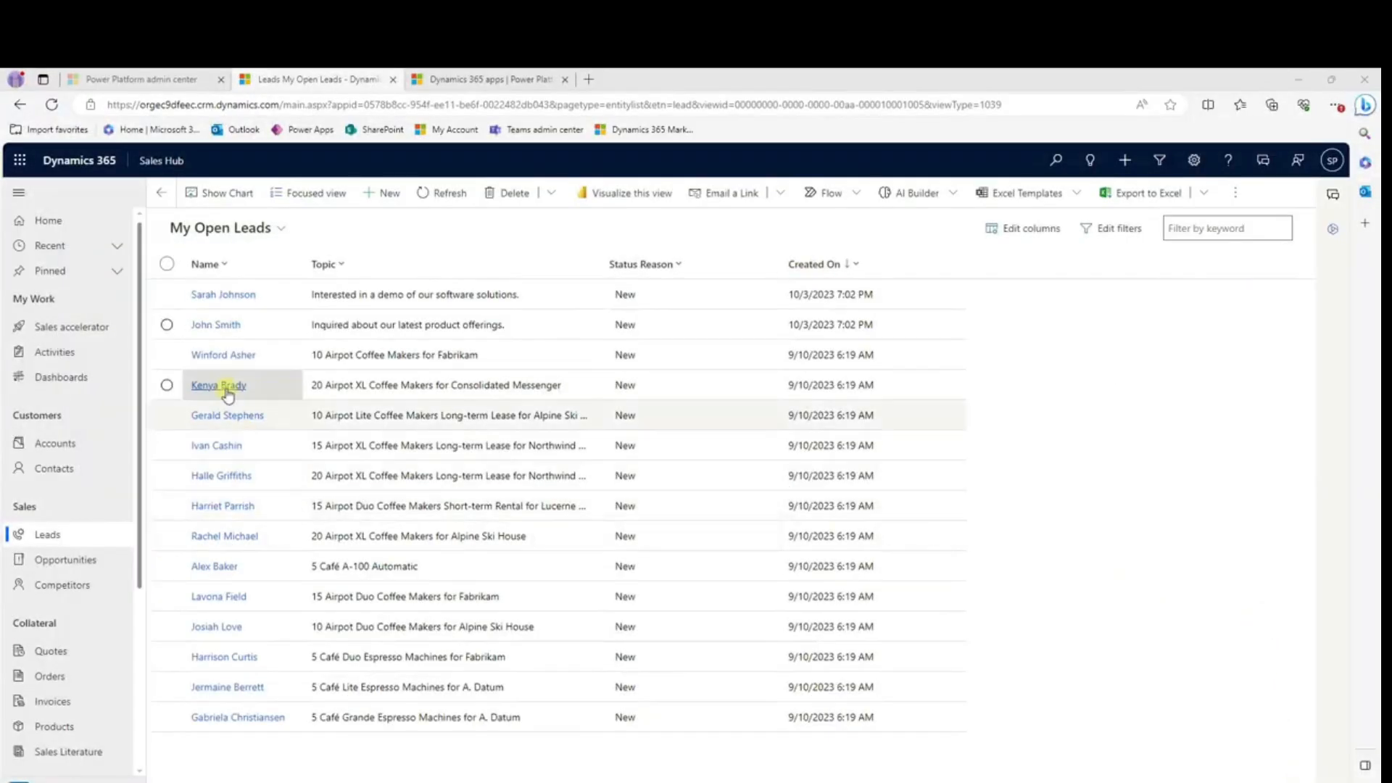
- Open the lead with the topic "Inquired about our latest product offerings." and disqualify it as Cannot Contact
left_click(272, 326)
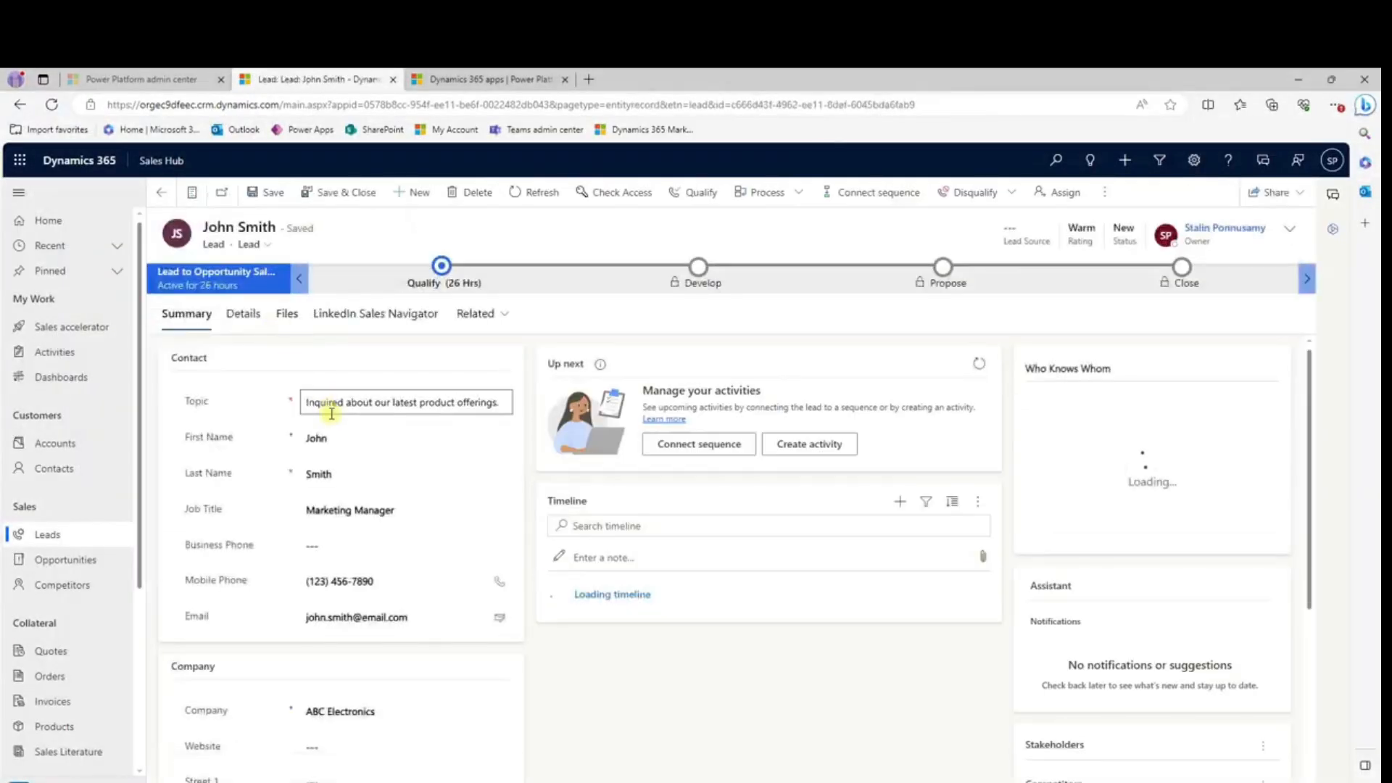
left_click(1006, 193)
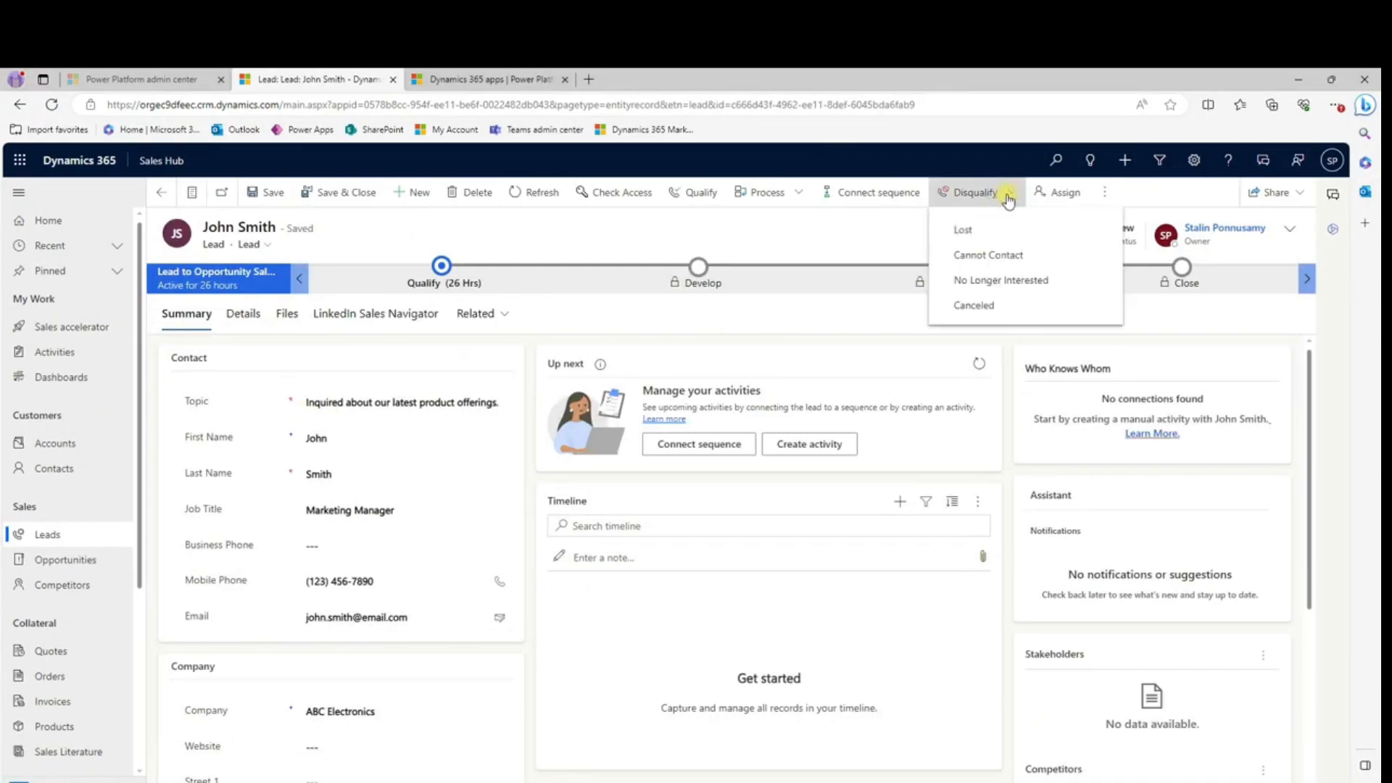
left_click(1000, 255)
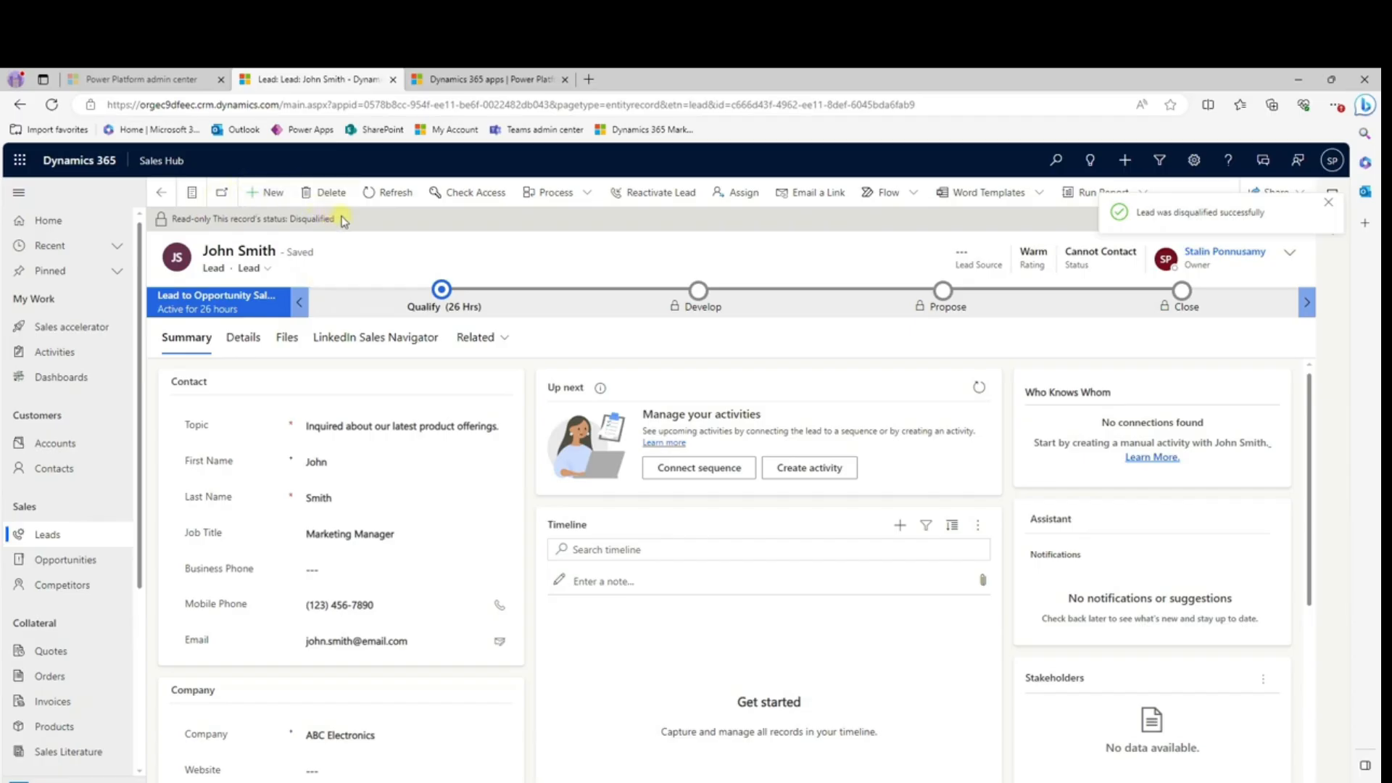
left_click_drag(339, 218, 295, 224)
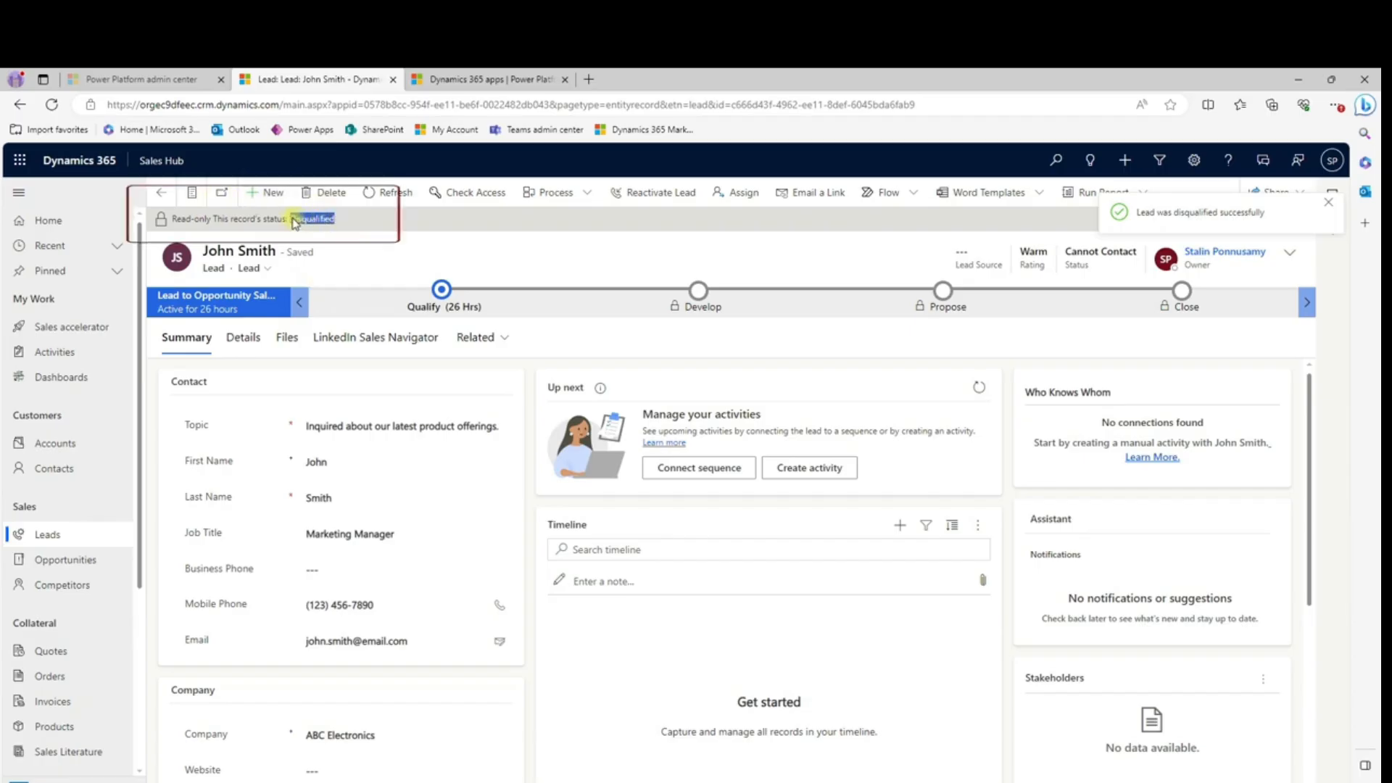
- Switch the leads list to the Closed Leads view and select the lead that was just disqualified
left_click(48, 535)
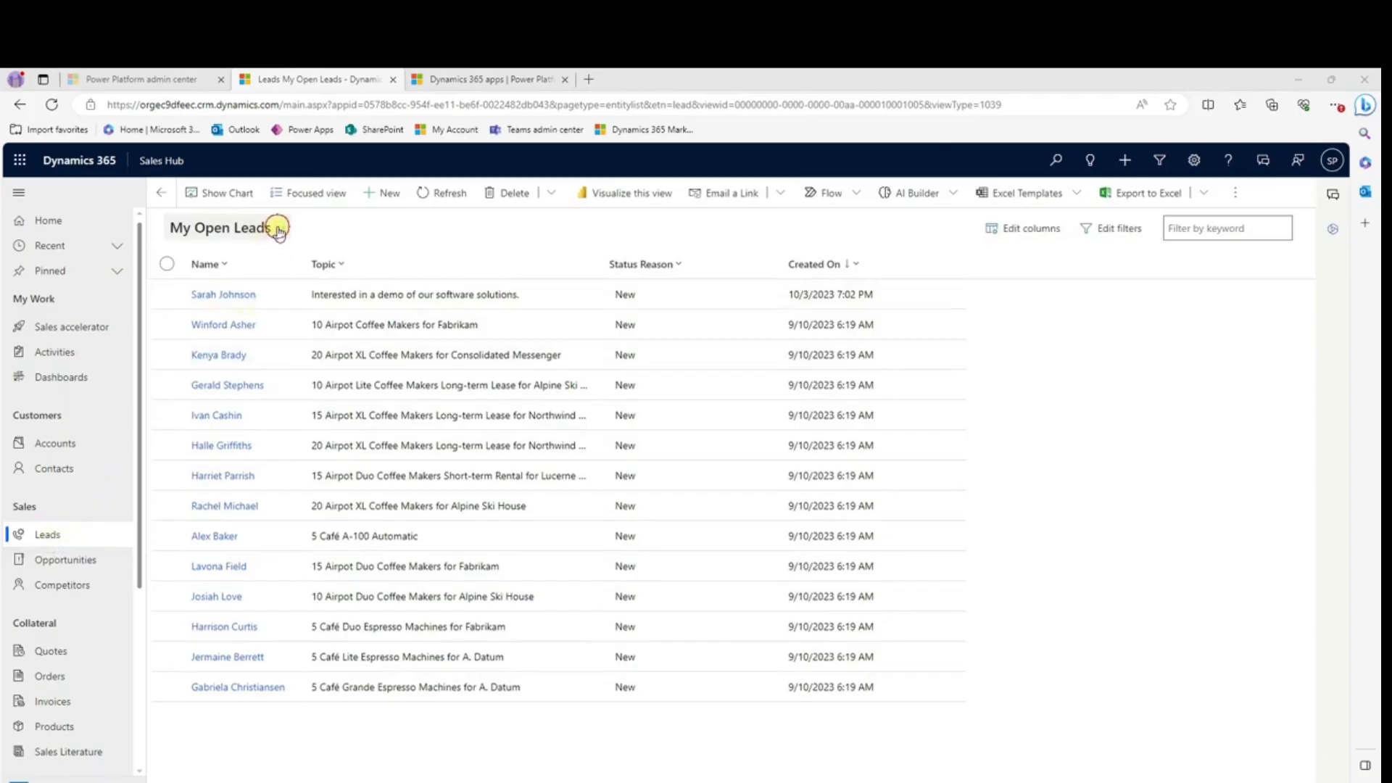
left_click(278, 230)
left_click(224, 362)
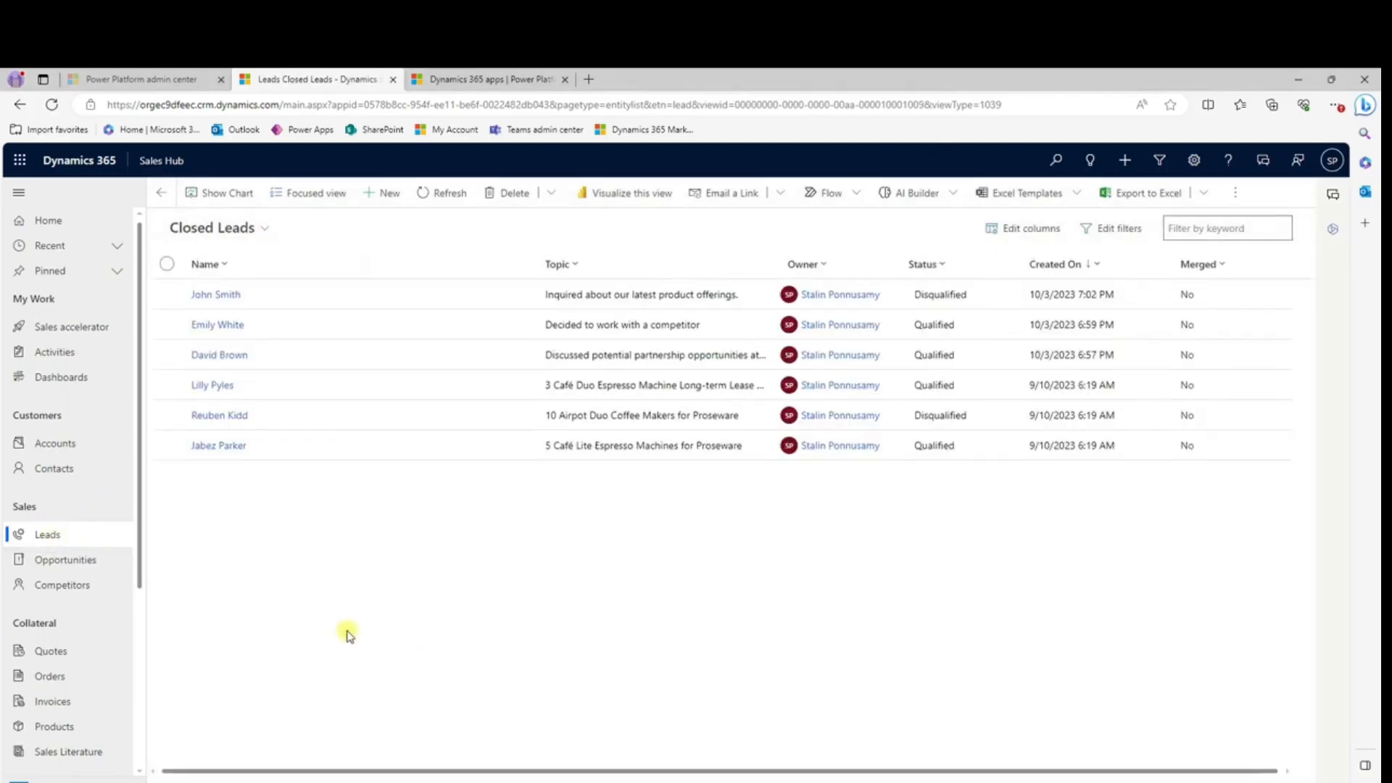
left_click(167, 294)
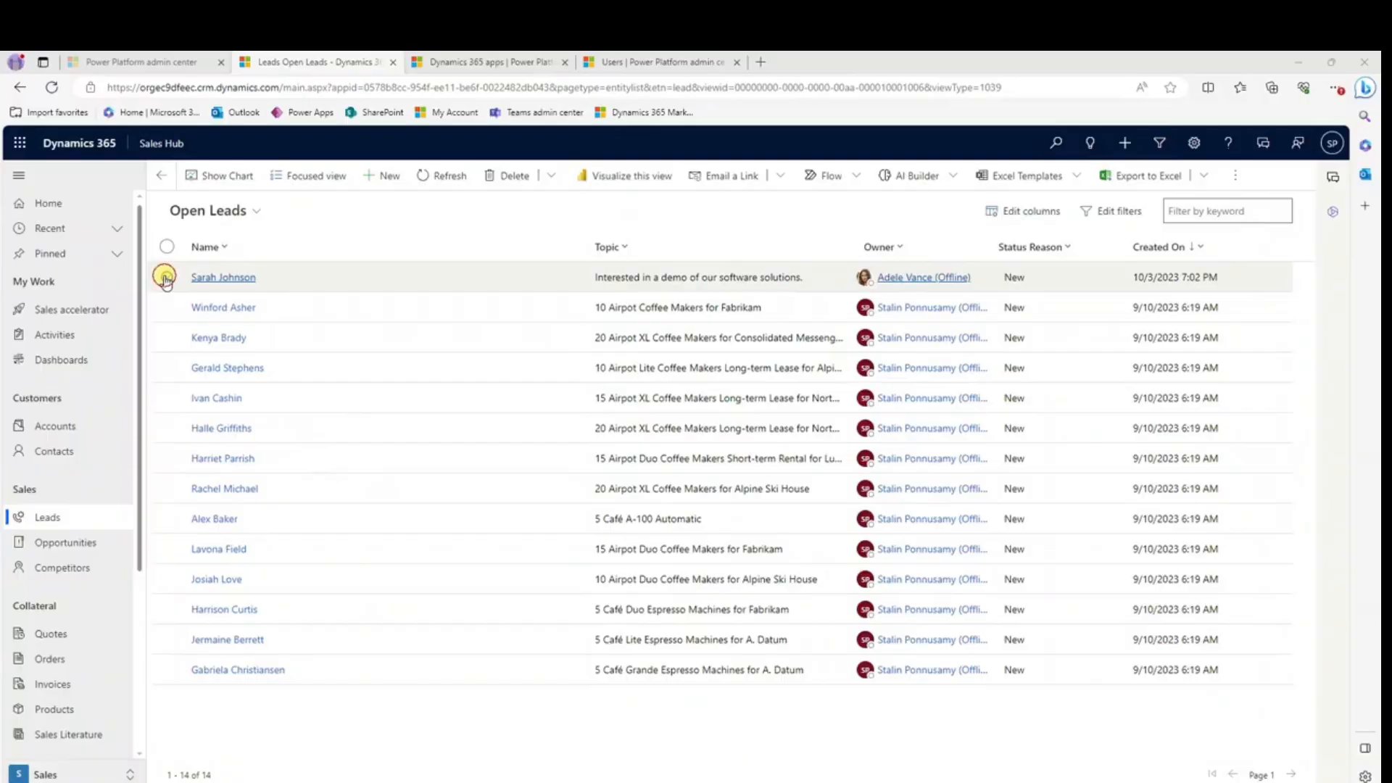
- Assign the open lead interested in a demo of the software solutions to Me
left_click(166, 276)
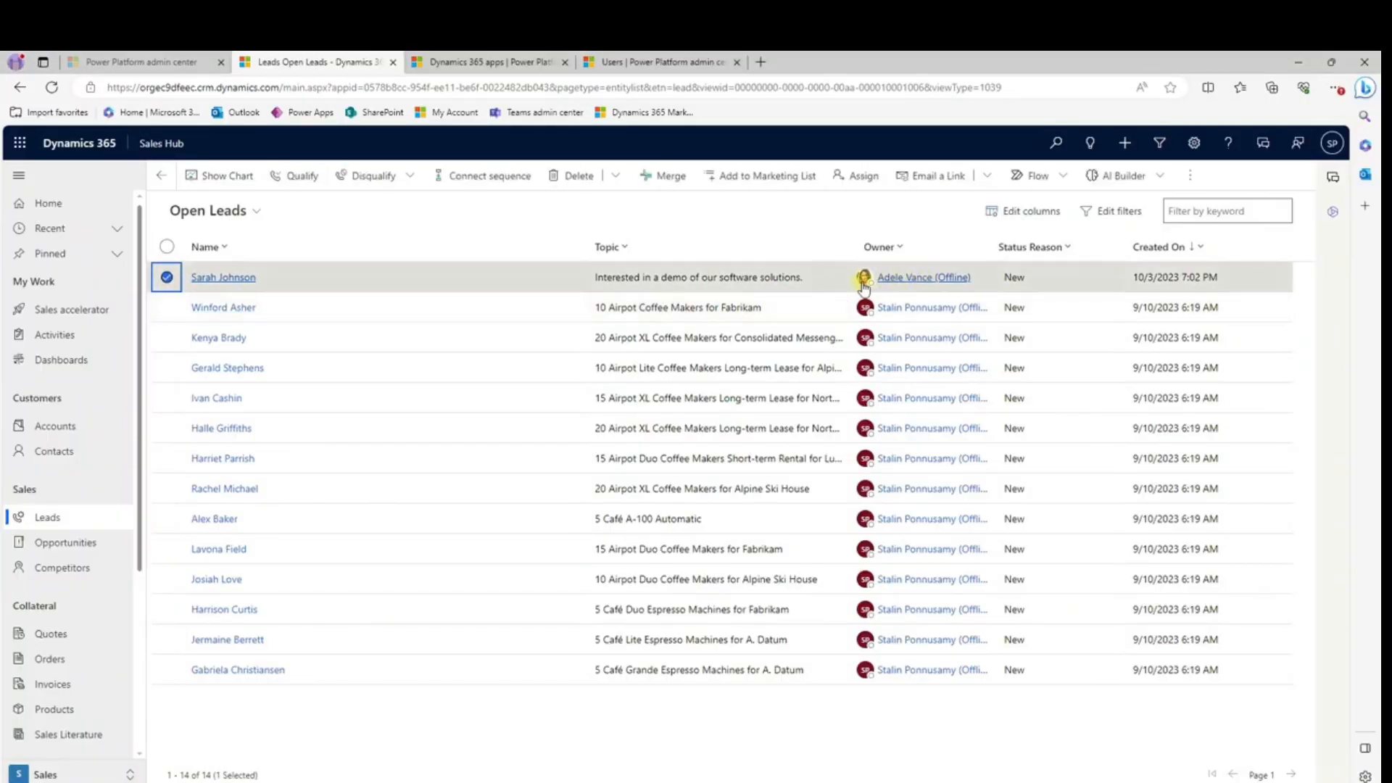
left_click(862, 176)
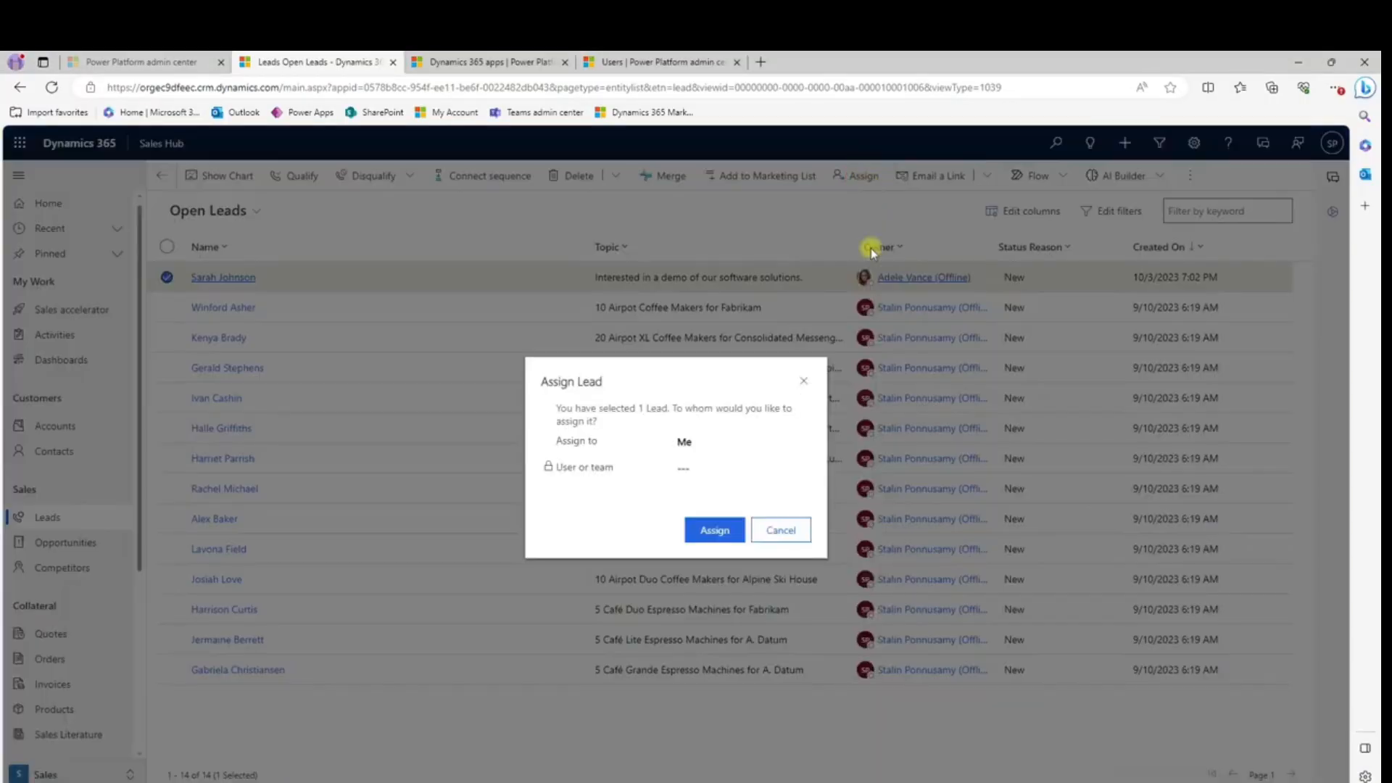
left_click(690, 442)
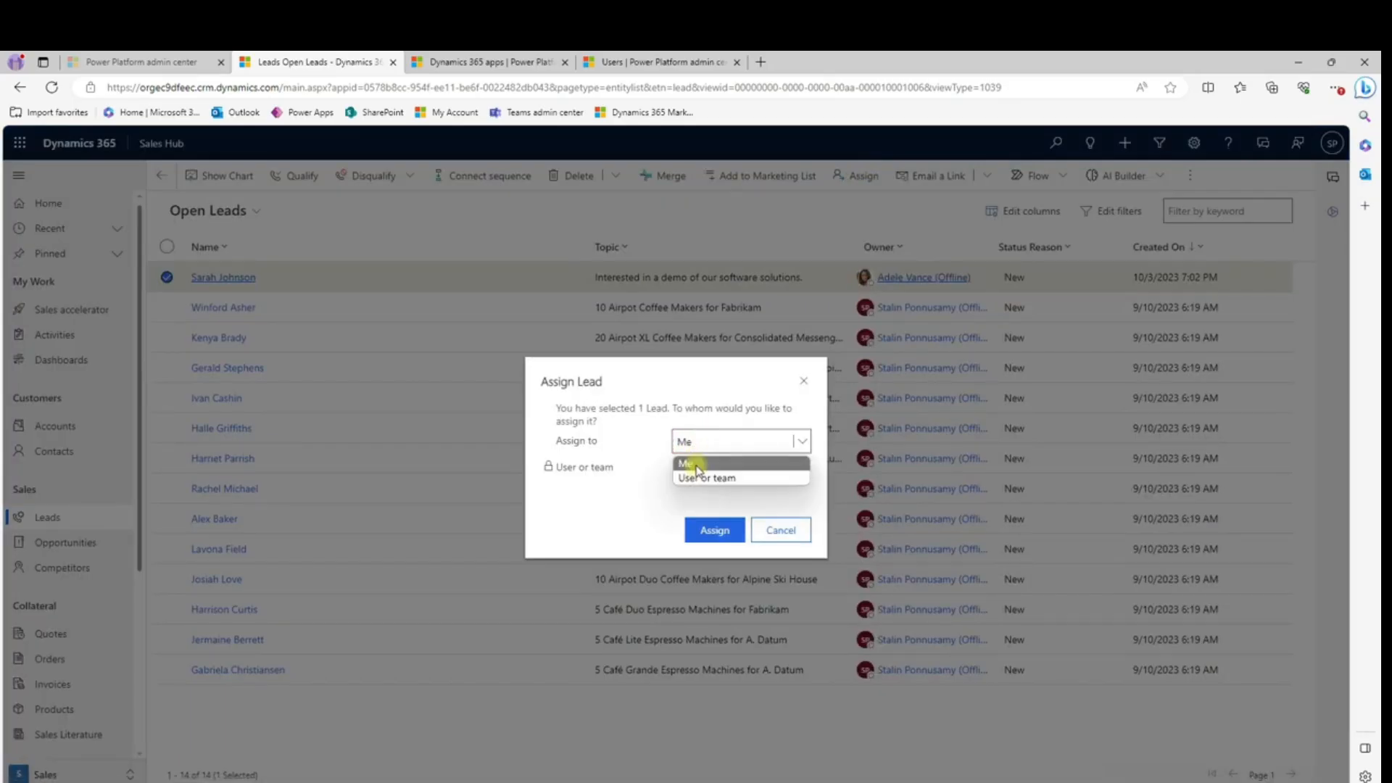
left_click(689, 464)
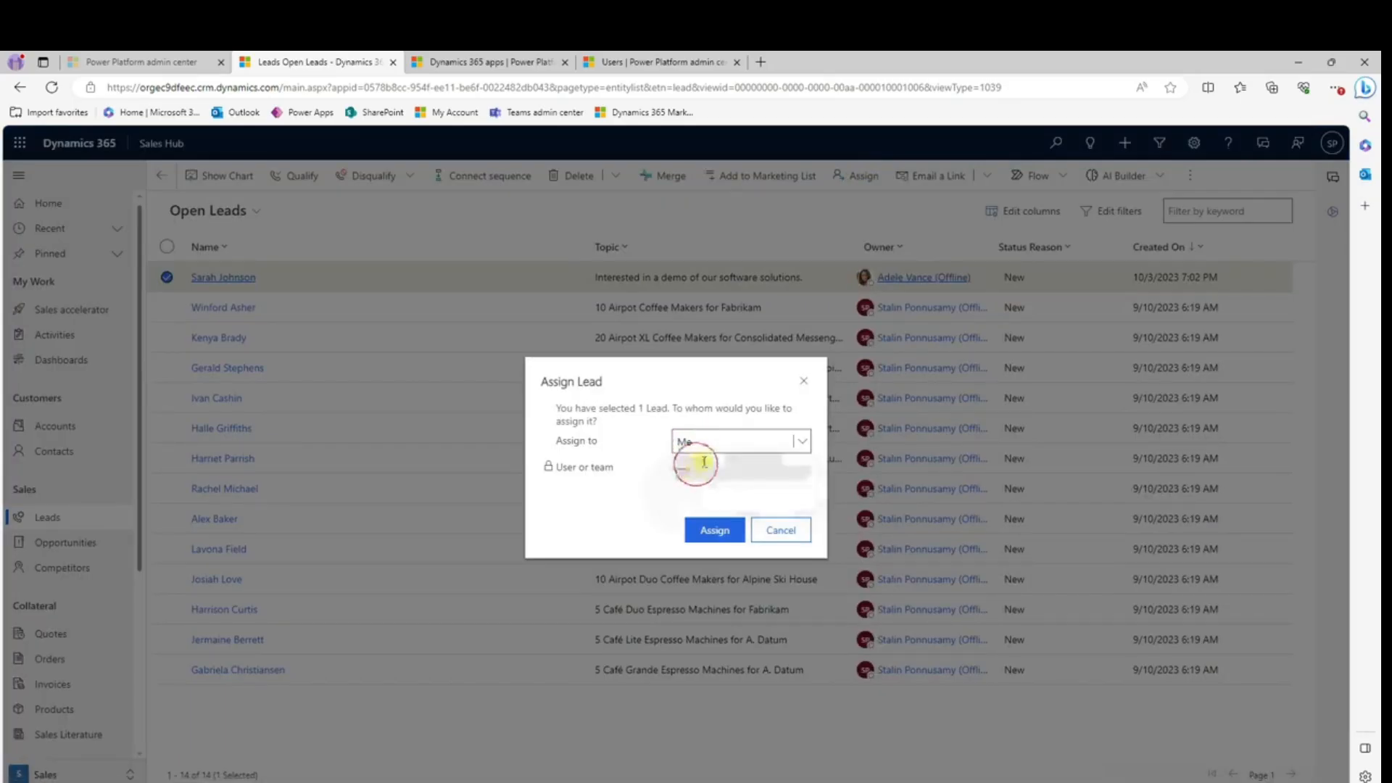
left_click(714, 531)
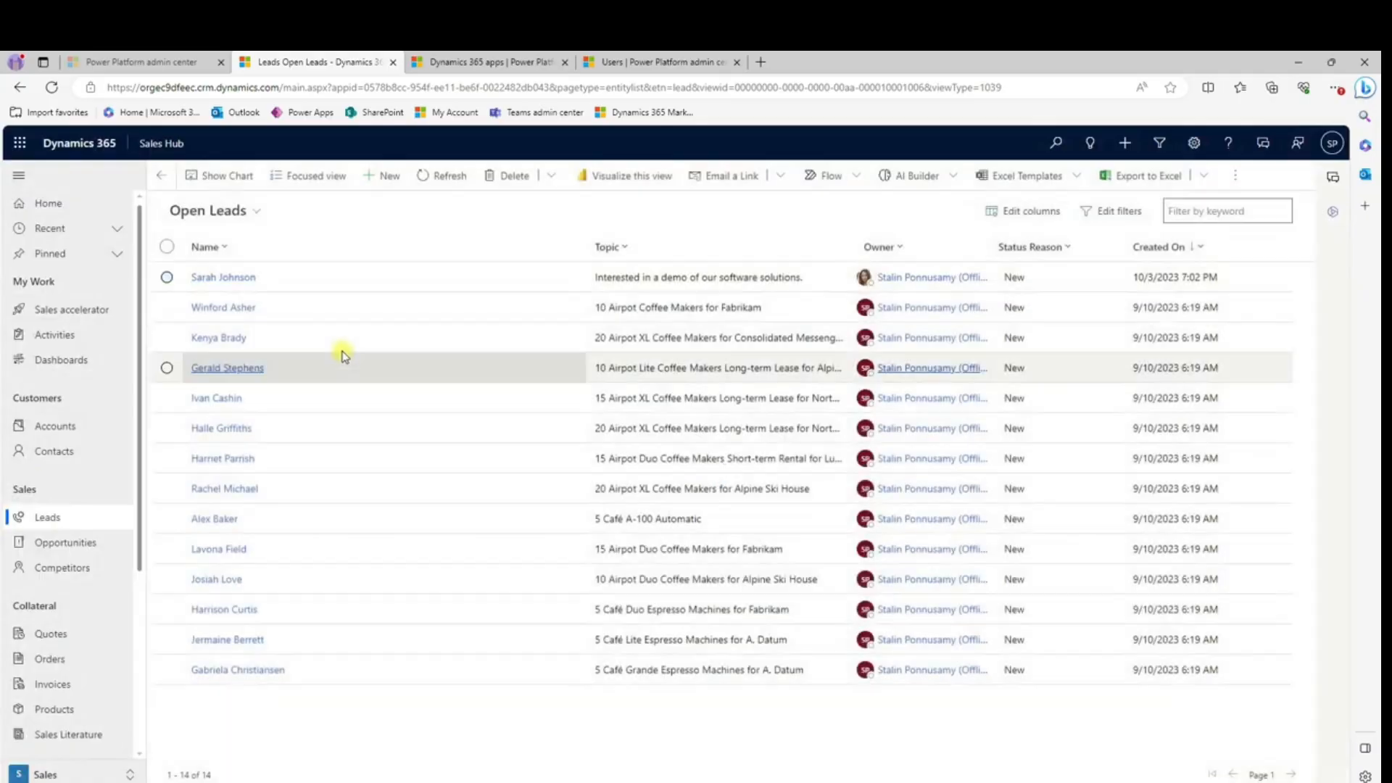
- Assign the software solutions demo lead to a user or team, choosing West Sales Team from the Teams records in the advanced lookup
left_click(168, 279)
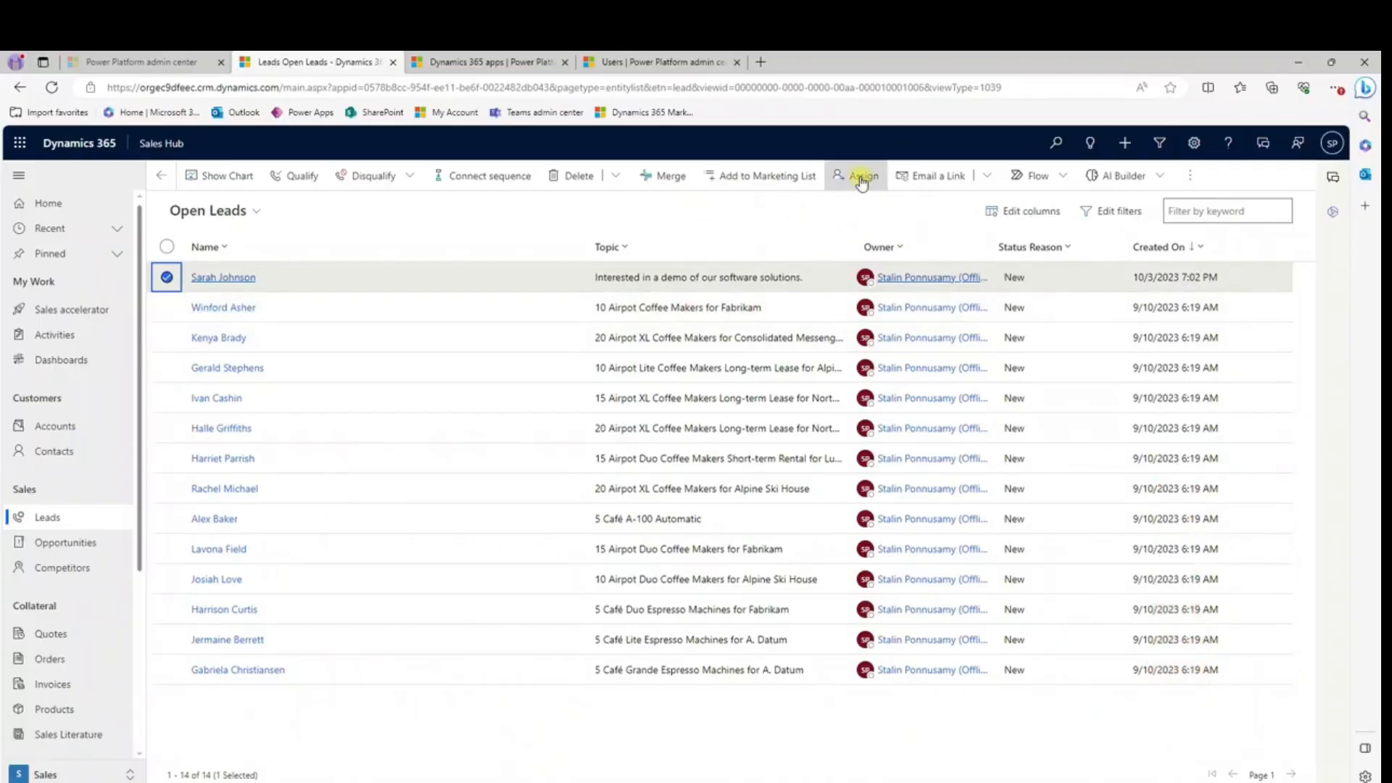
left_click(861, 181)
left_click(698, 442)
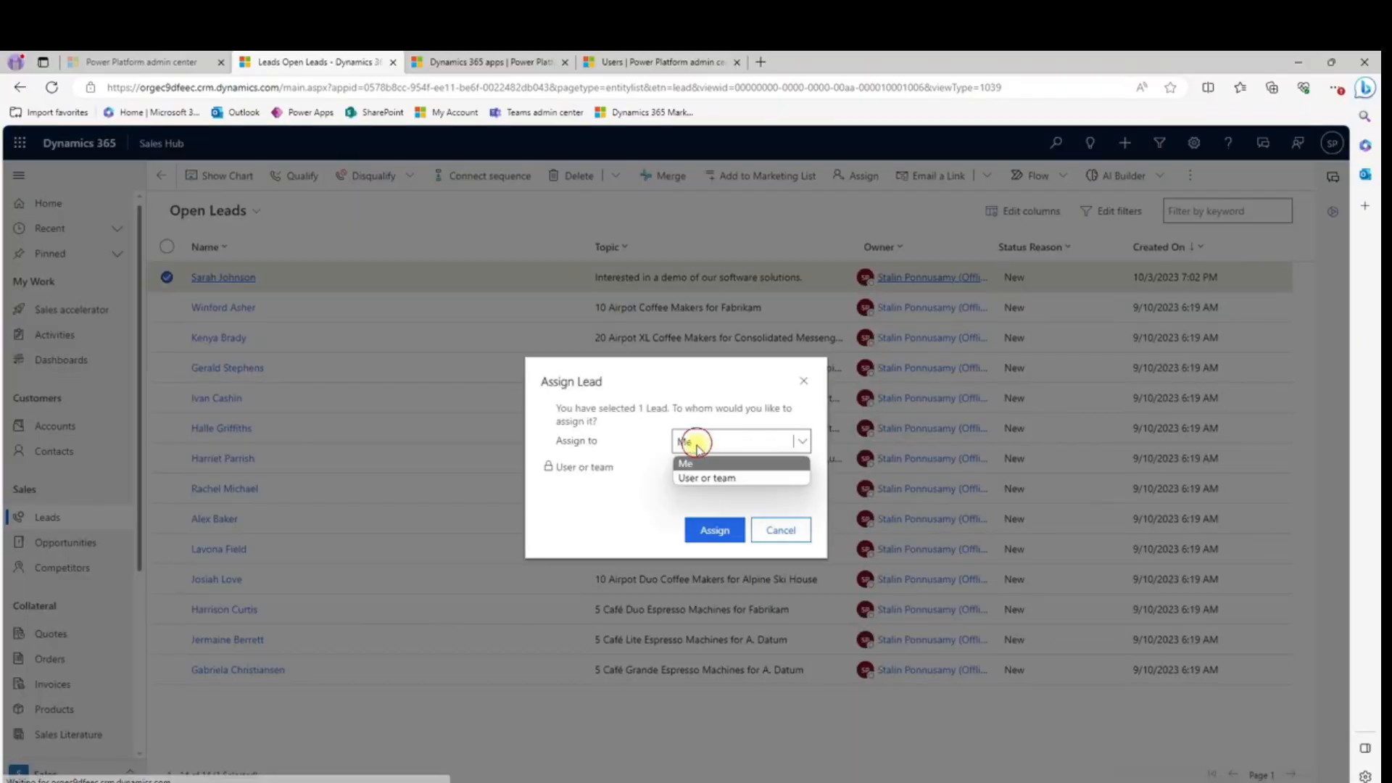
left_click(702, 477)
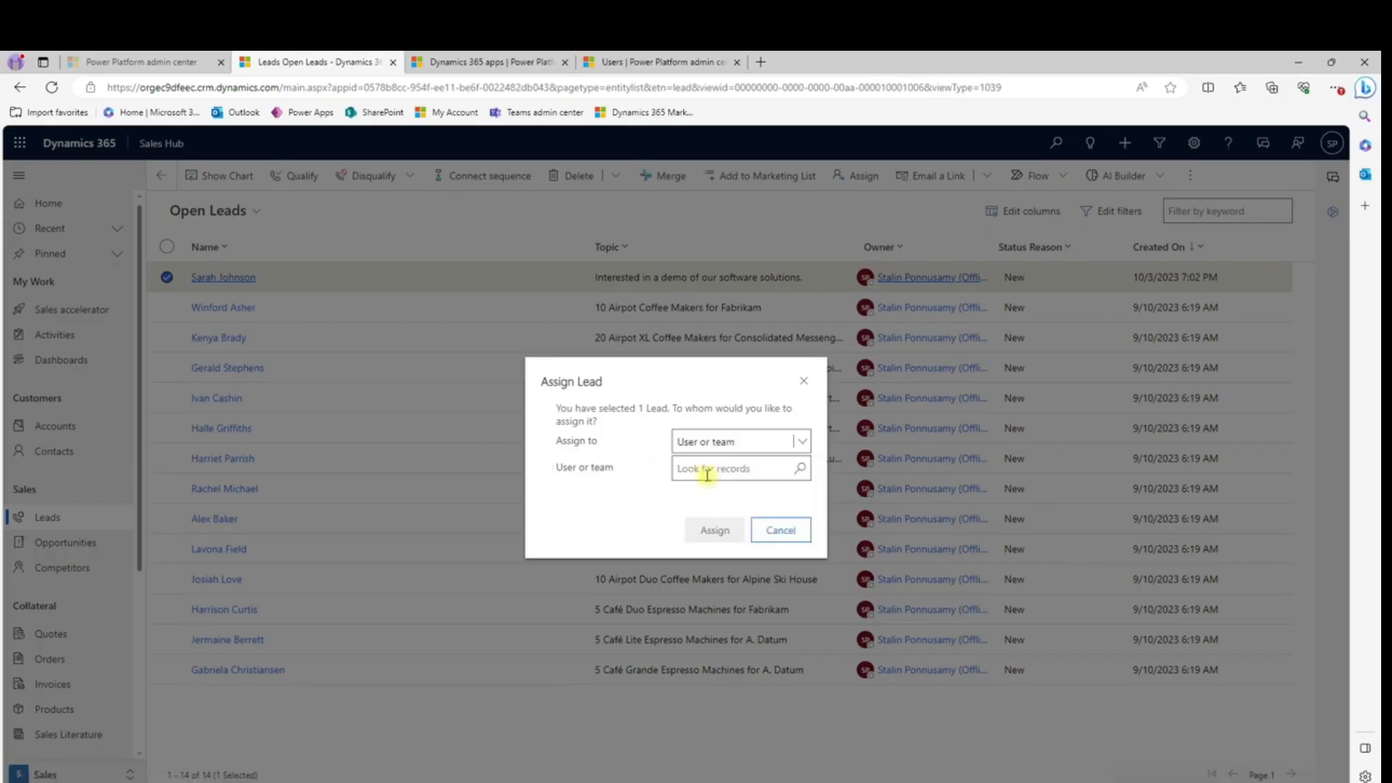
left_click(800, 470)
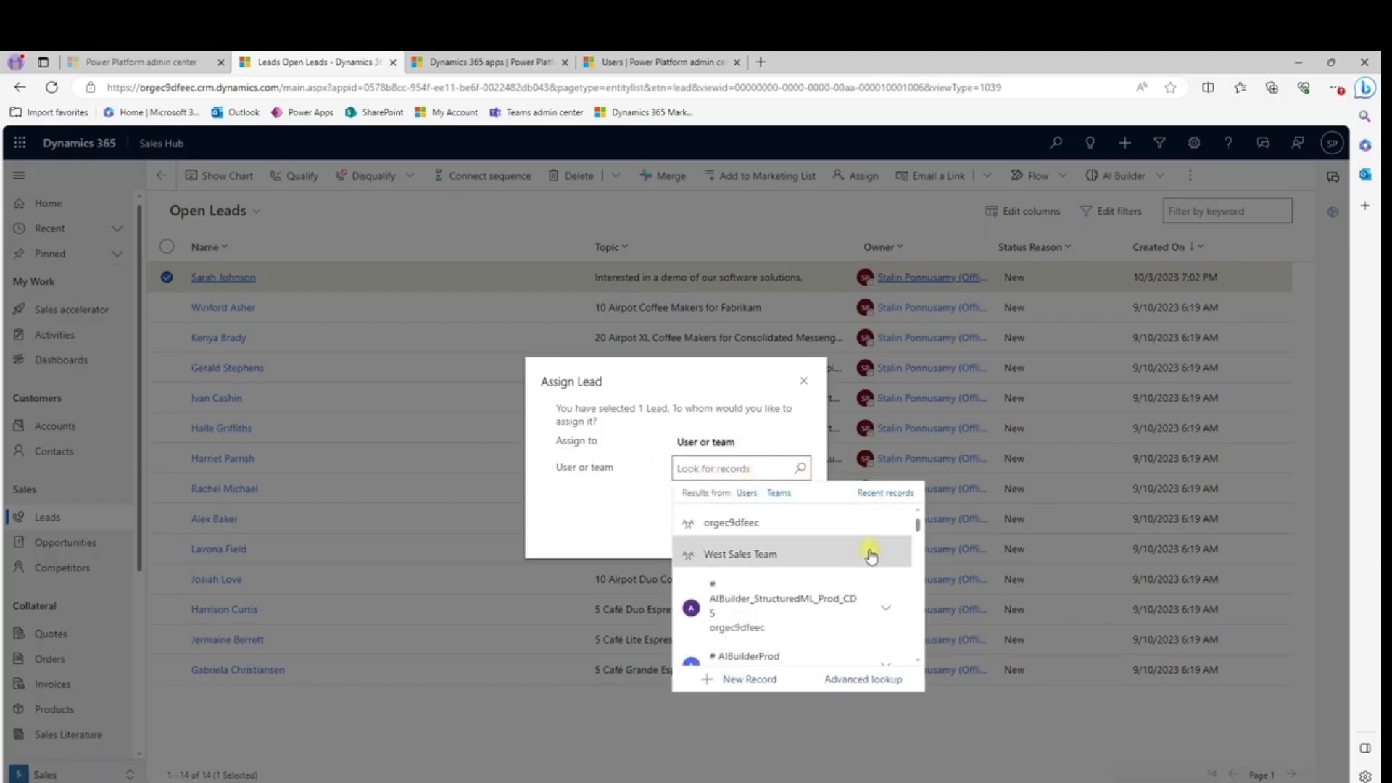
left_click(850, 679)
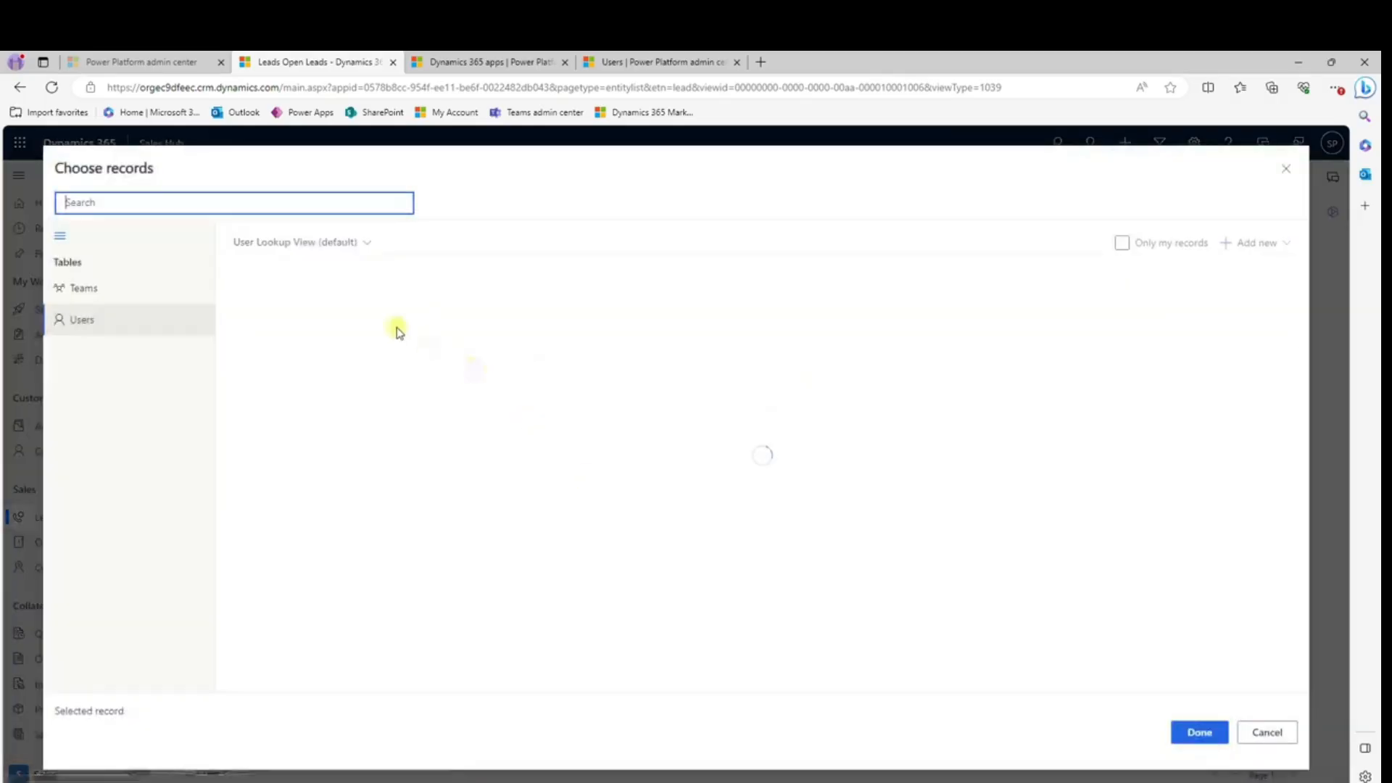
left_click(86, 286)
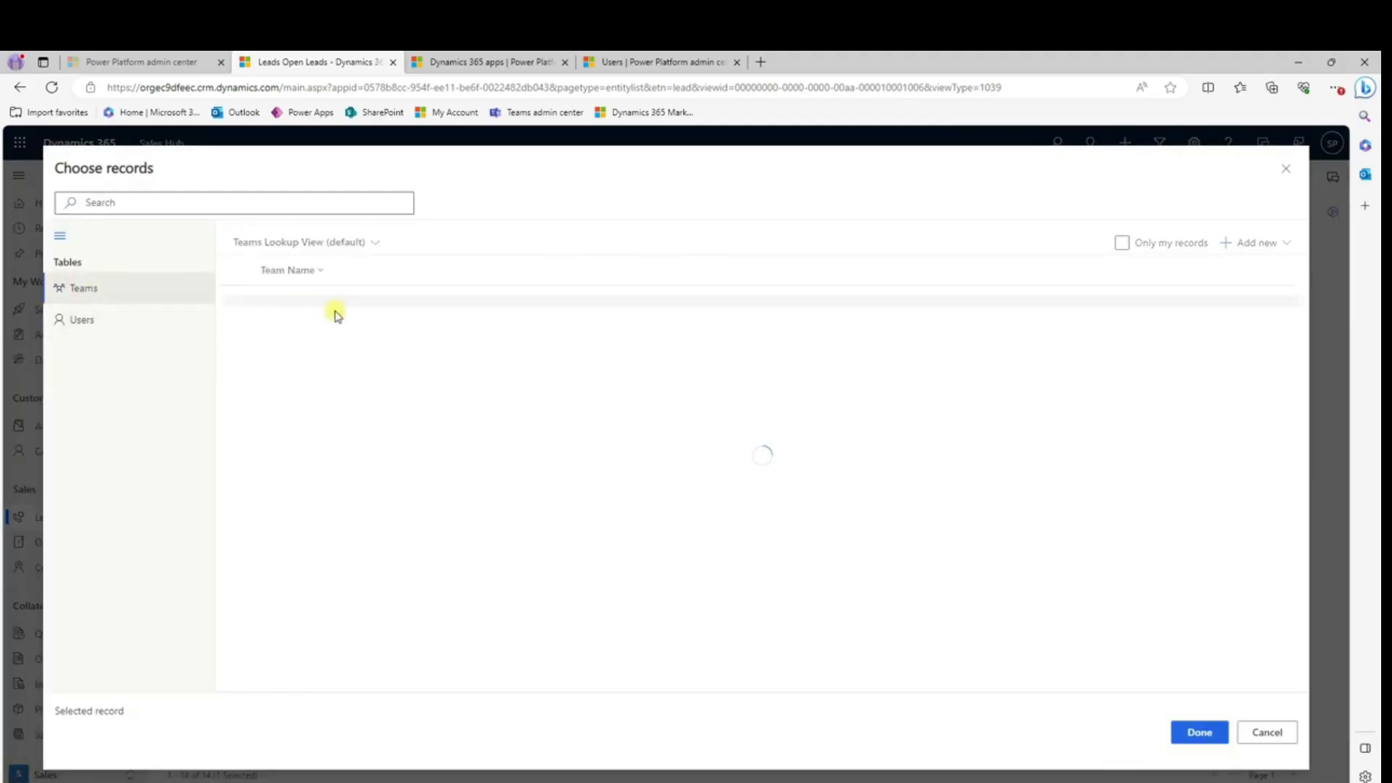
left_click(235, 332)
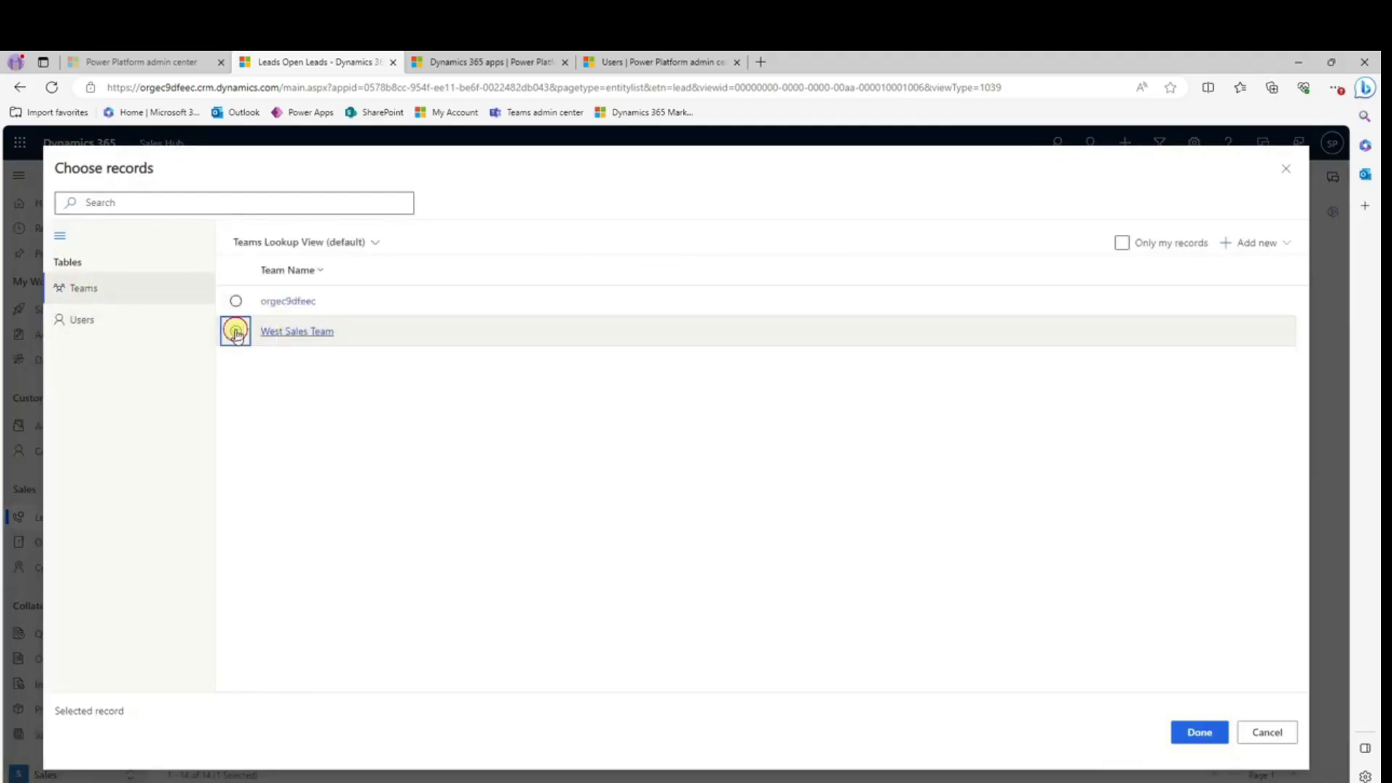
left_click(1199, 732)
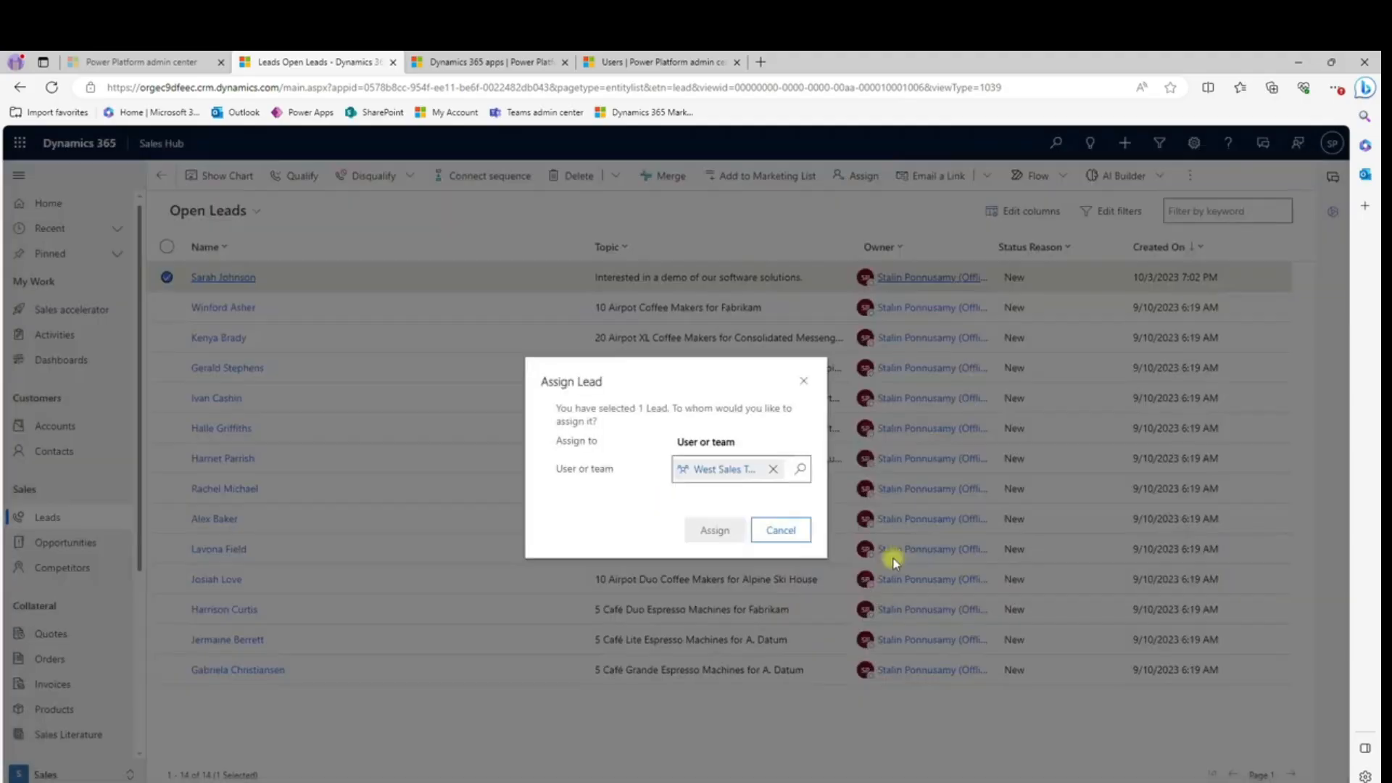
left_click(711, 530)
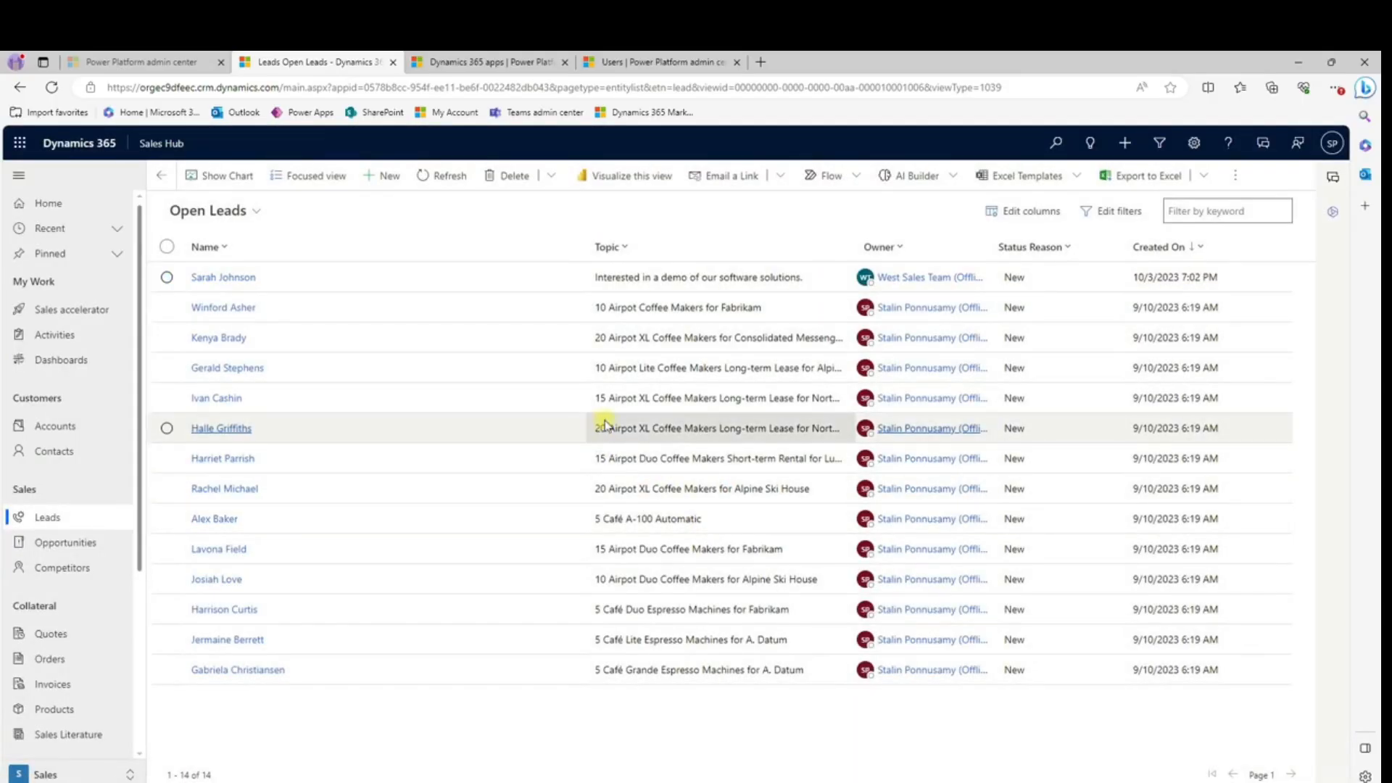
- Assign the "10 Airpot Coffee Makers for Fabrikam" lead to the Retail Manager user, found by searching the Users records for "ad"
left_click(167, 277)
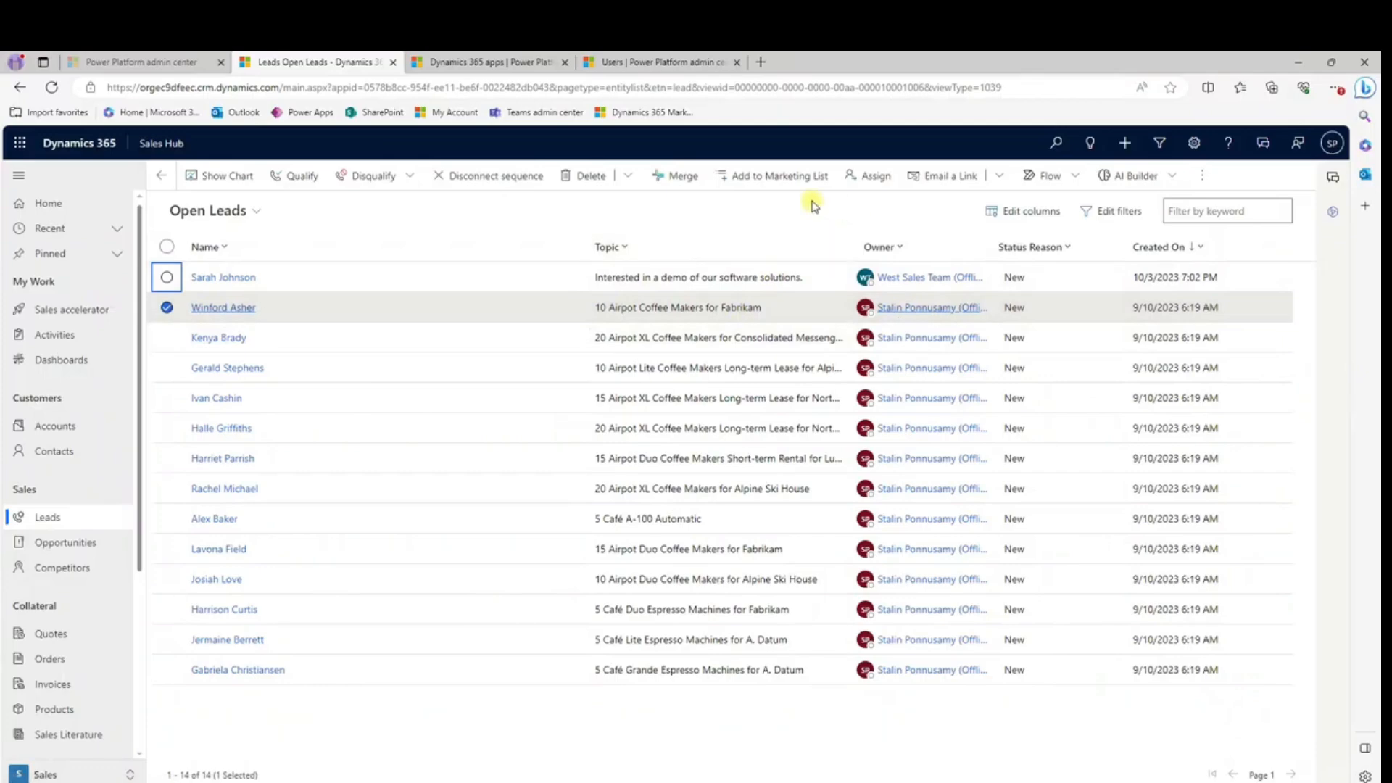
left_click(873, 178)
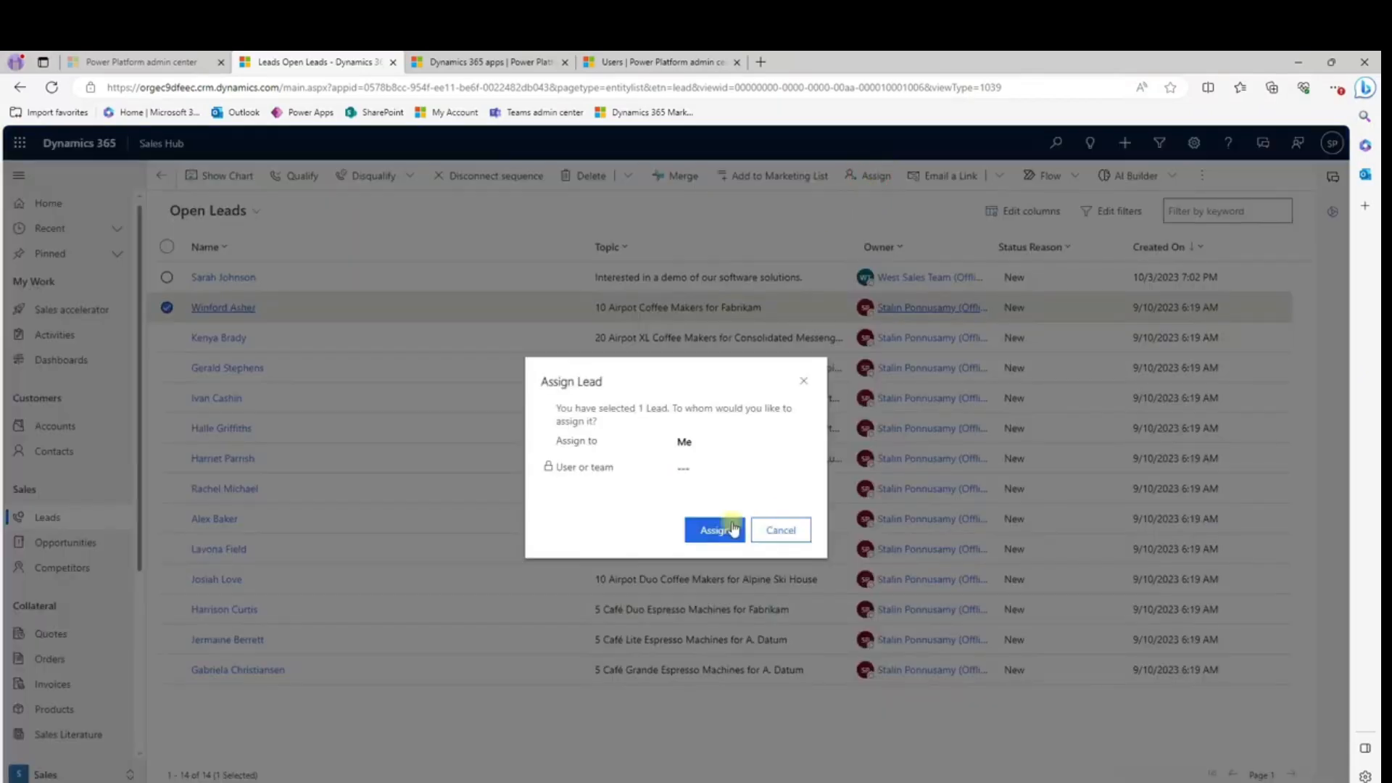
left_click(701, 442)
left_click(702, 479)
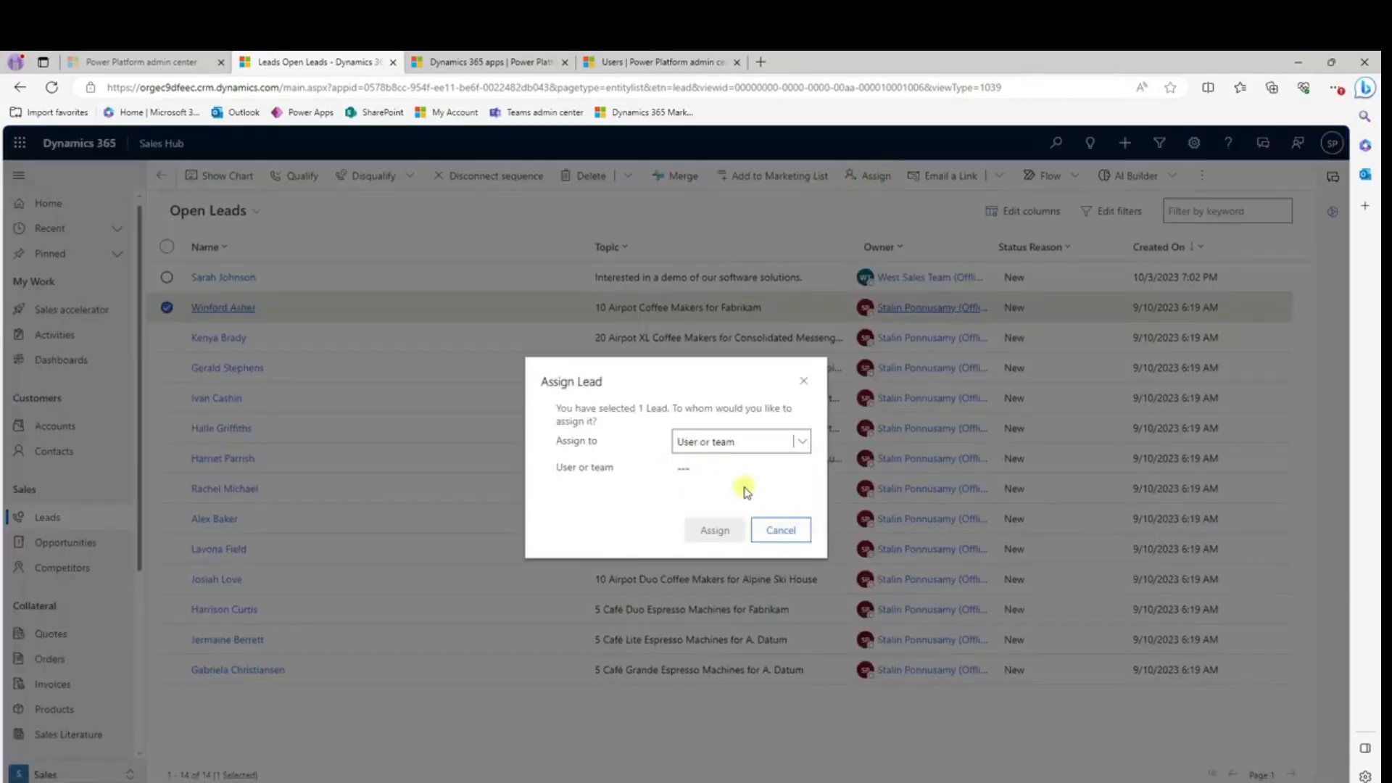
left_click(761, 471)
left_click(800, 469)
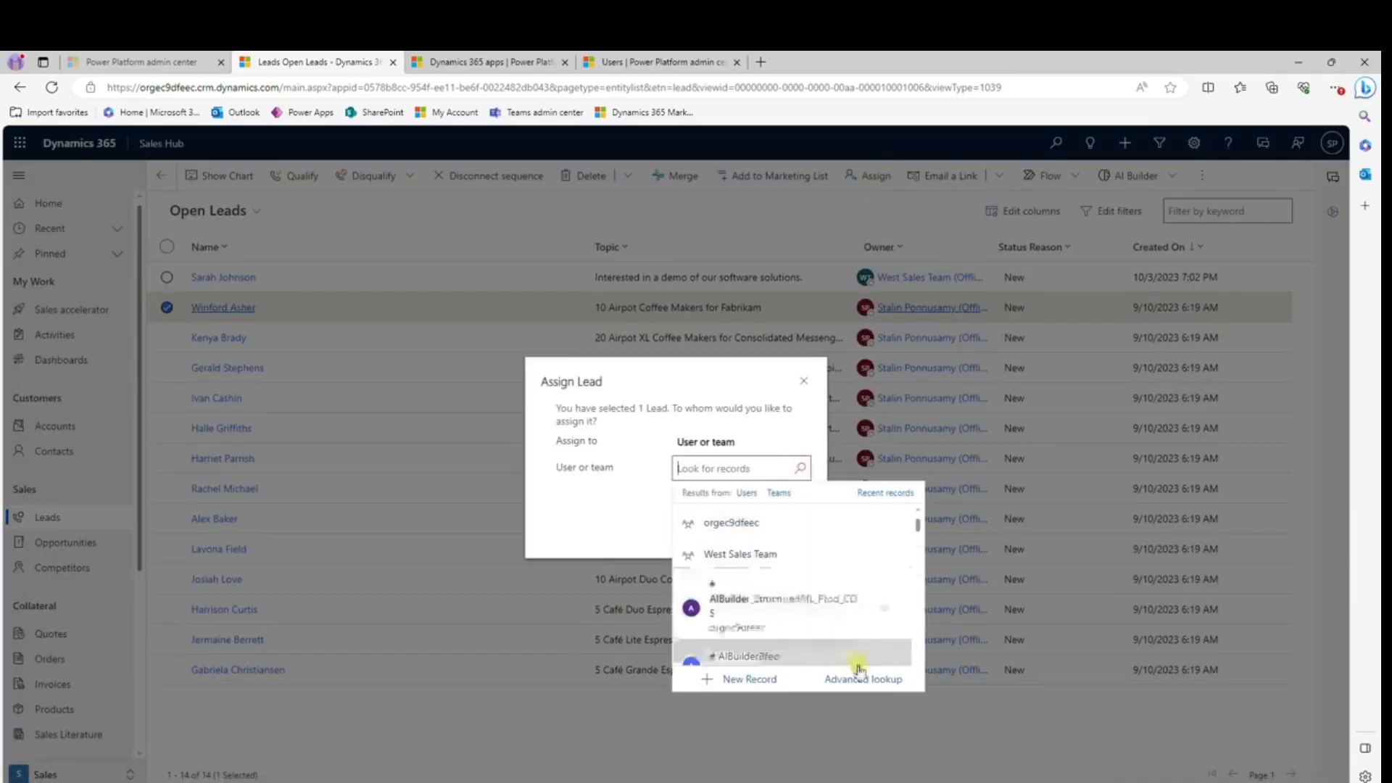
left_click(859, 677)
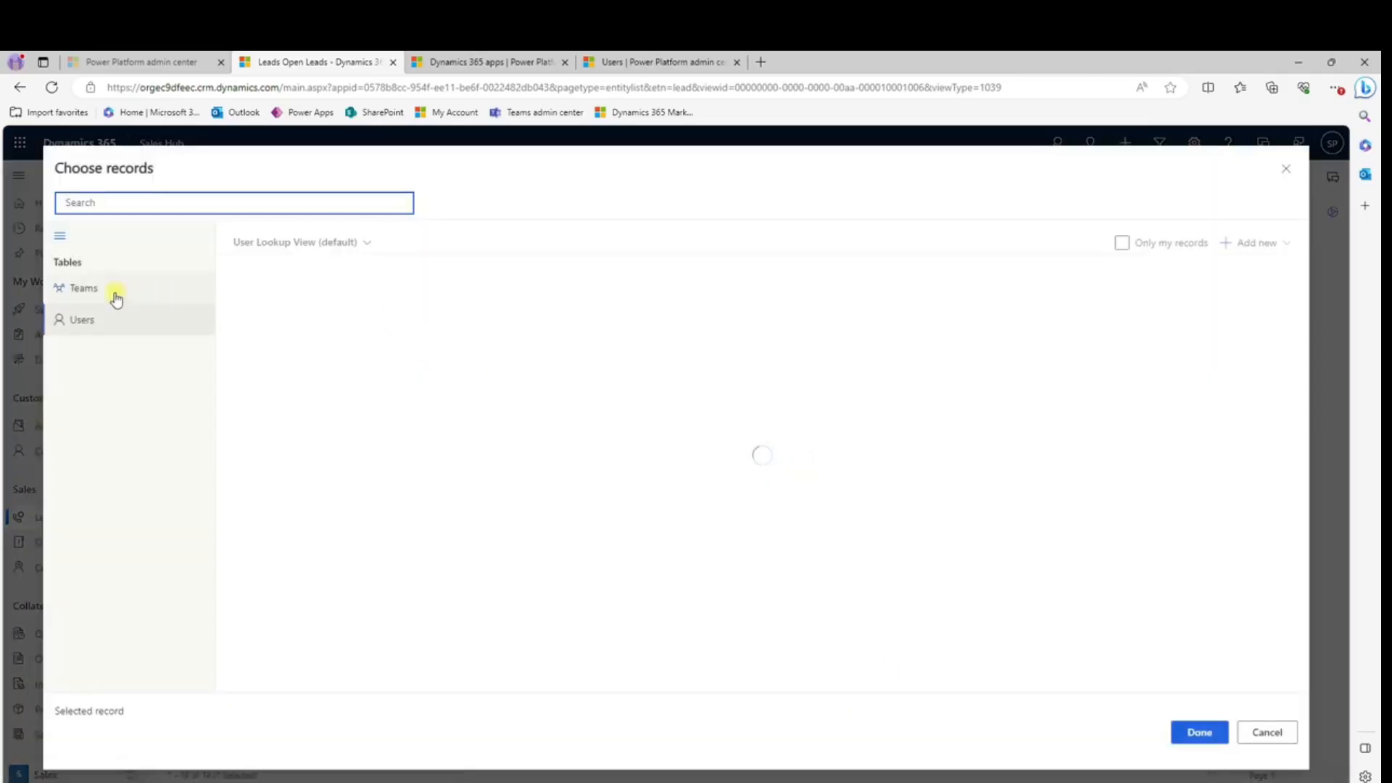
left_click(93, 324)
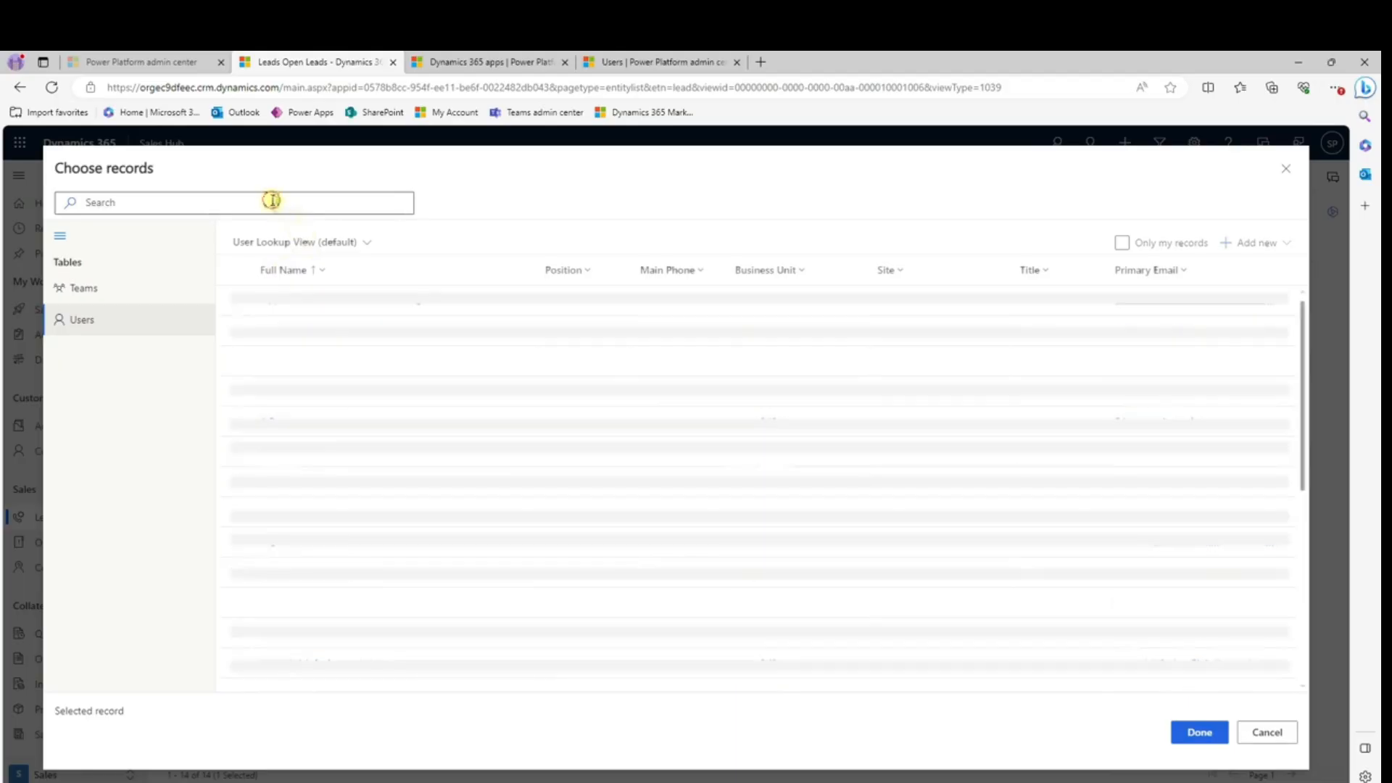
left_click(272, 200)
type("ad")
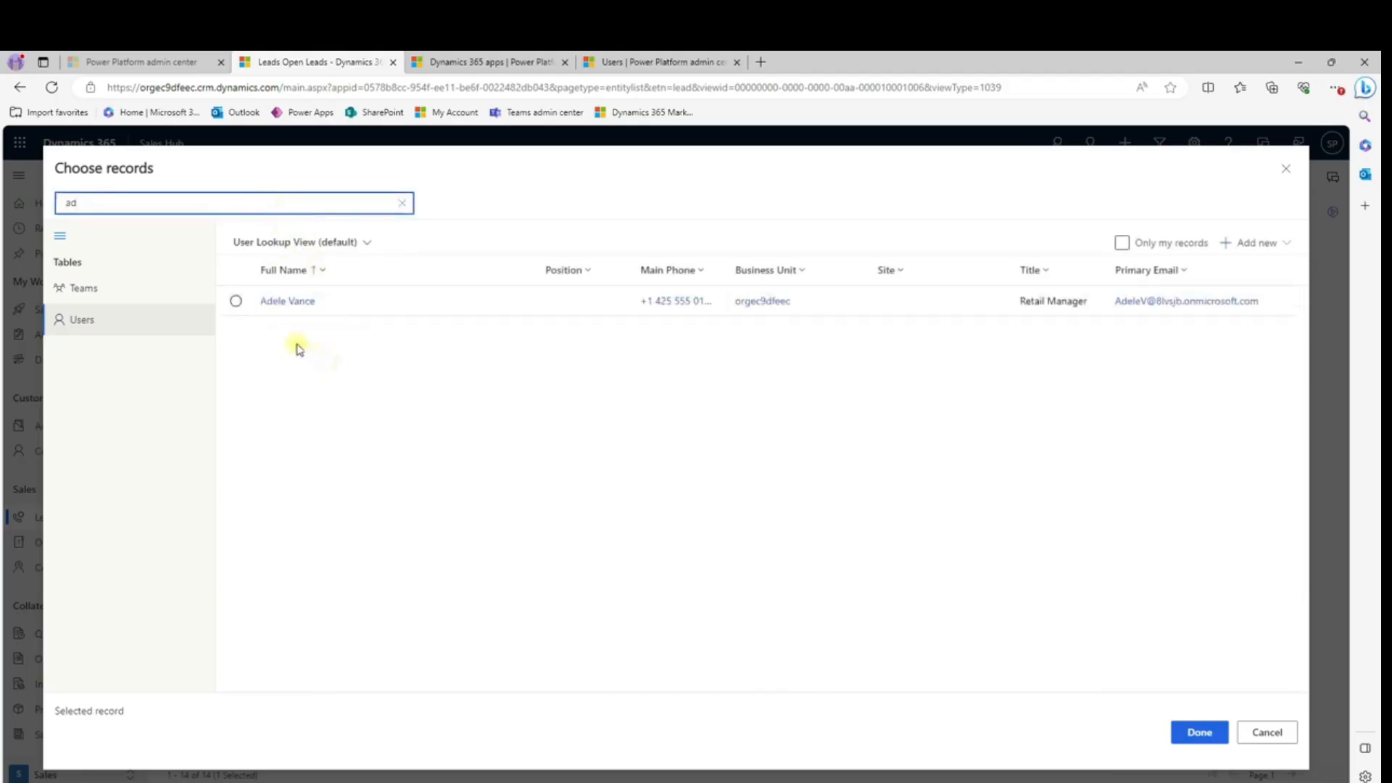
left_click(235, 301)
left_click(1201, 734)
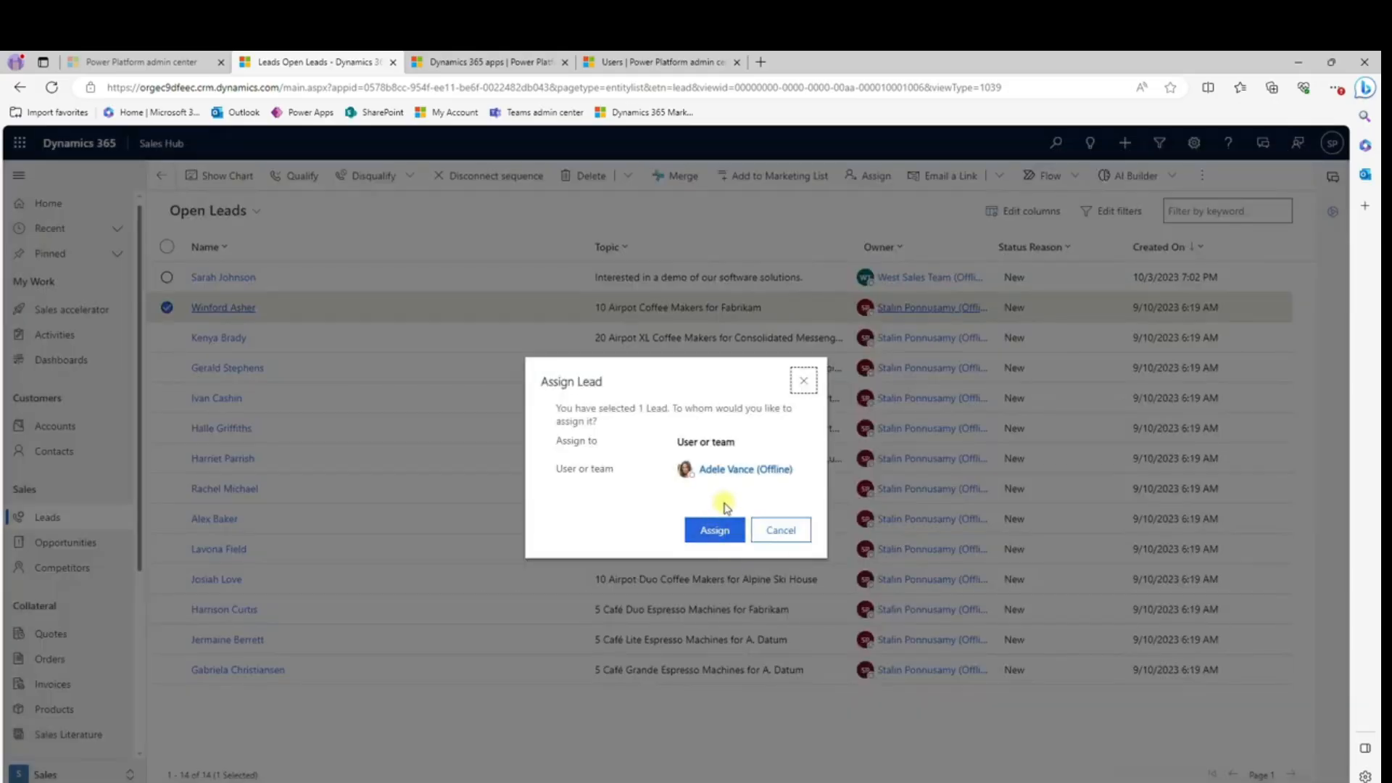
left_click(711, 531)
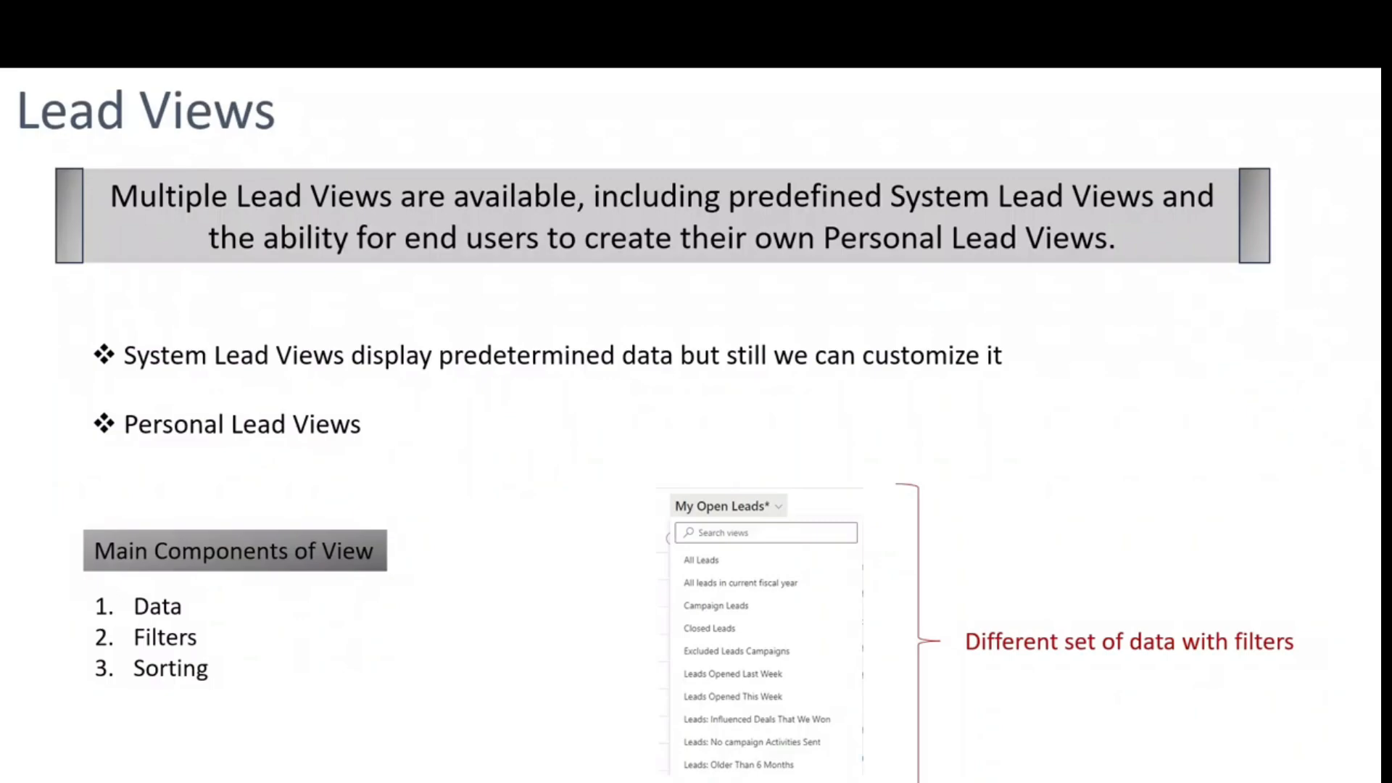
left_click_drag(126, 385, 334, 380)
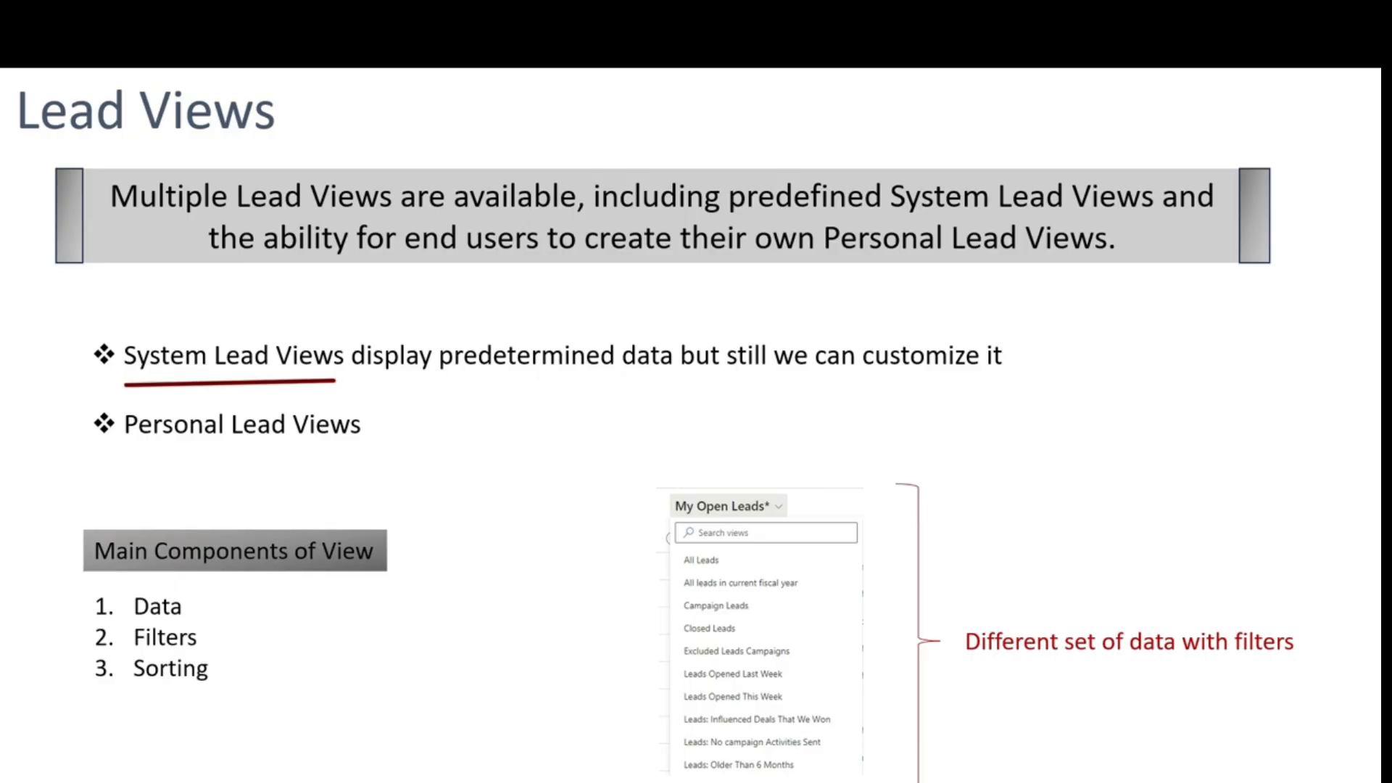
left_click_drag(131, 455, 277, 453)
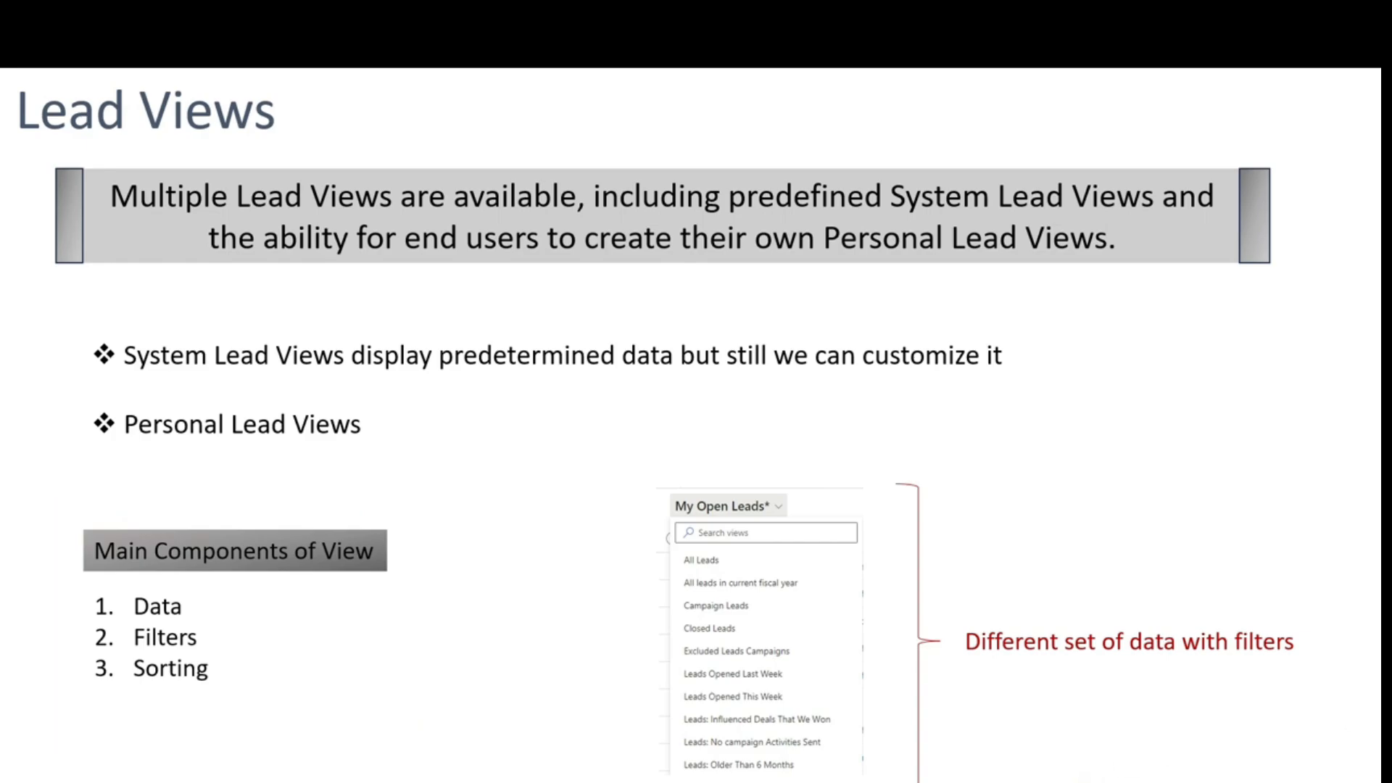
- Switch to the Sales Hub leads list and look through the available lead views
key("alt+Tab")
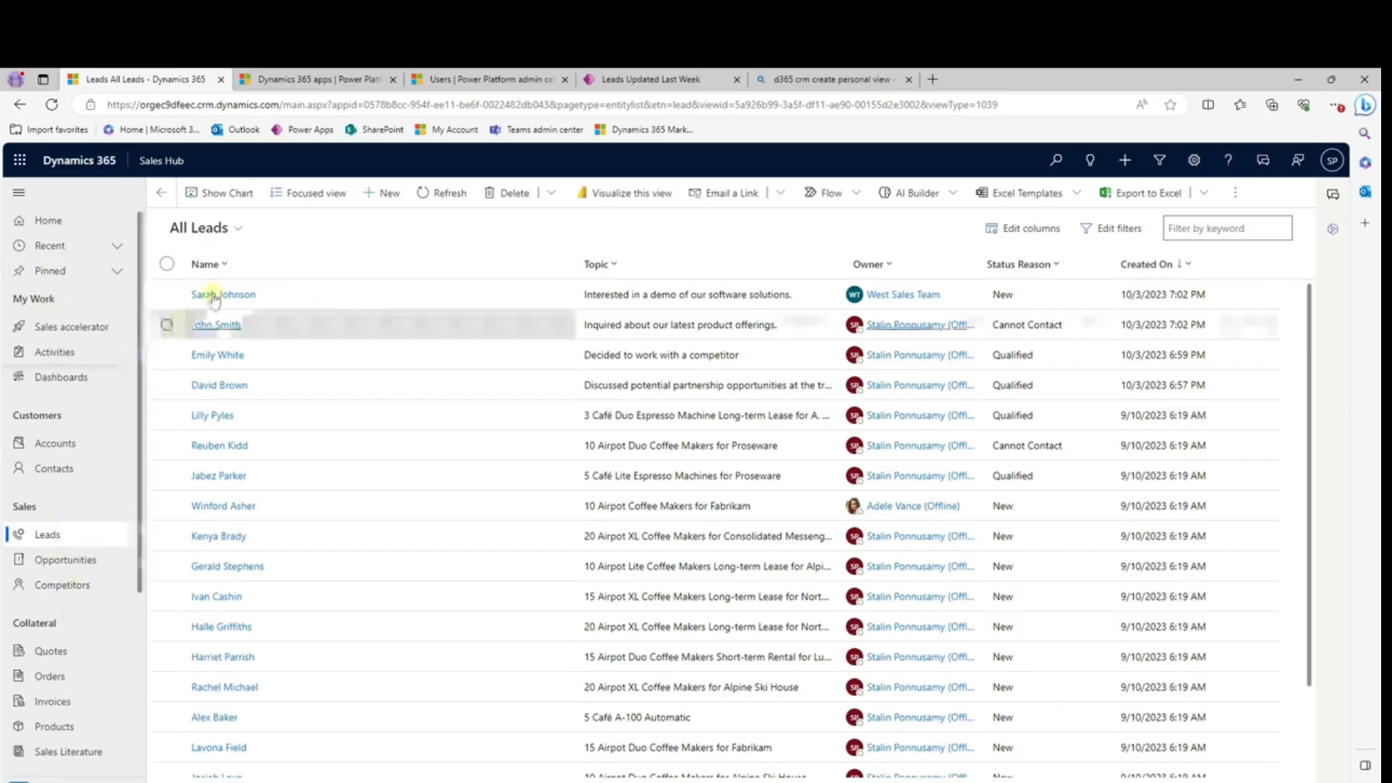
left_click(237, 228)
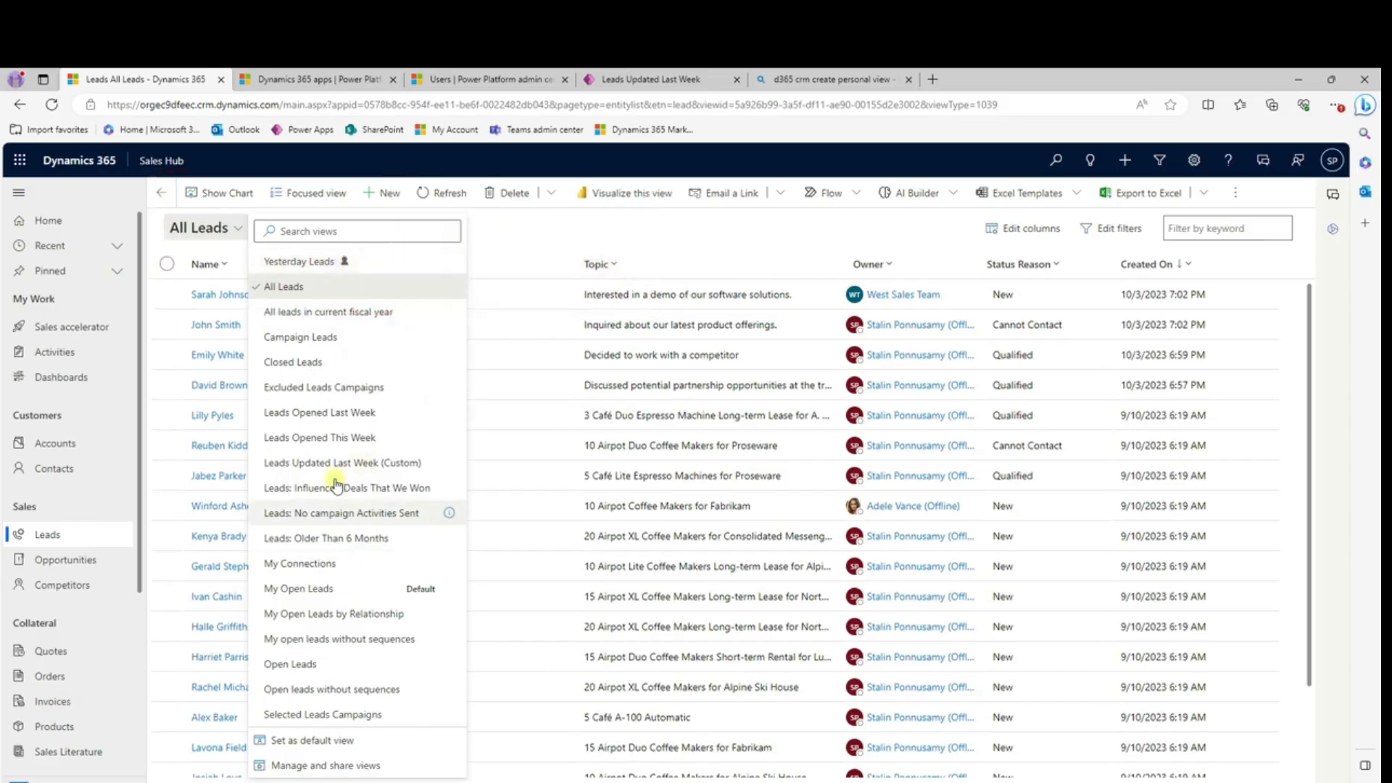
left_click(535, 236)
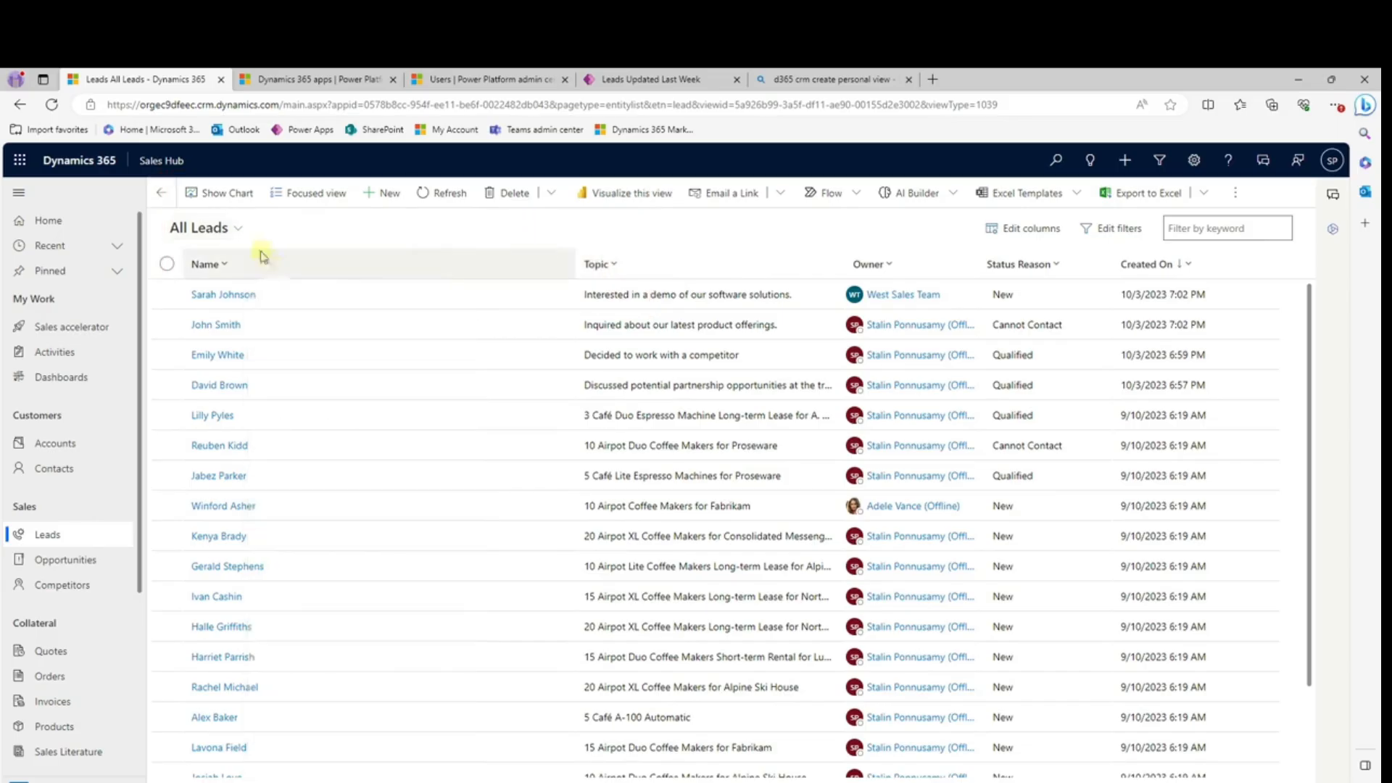
- Filter the All Leads view to records whose Created On date falls within the Last 7 days
left_click(1116, 228)
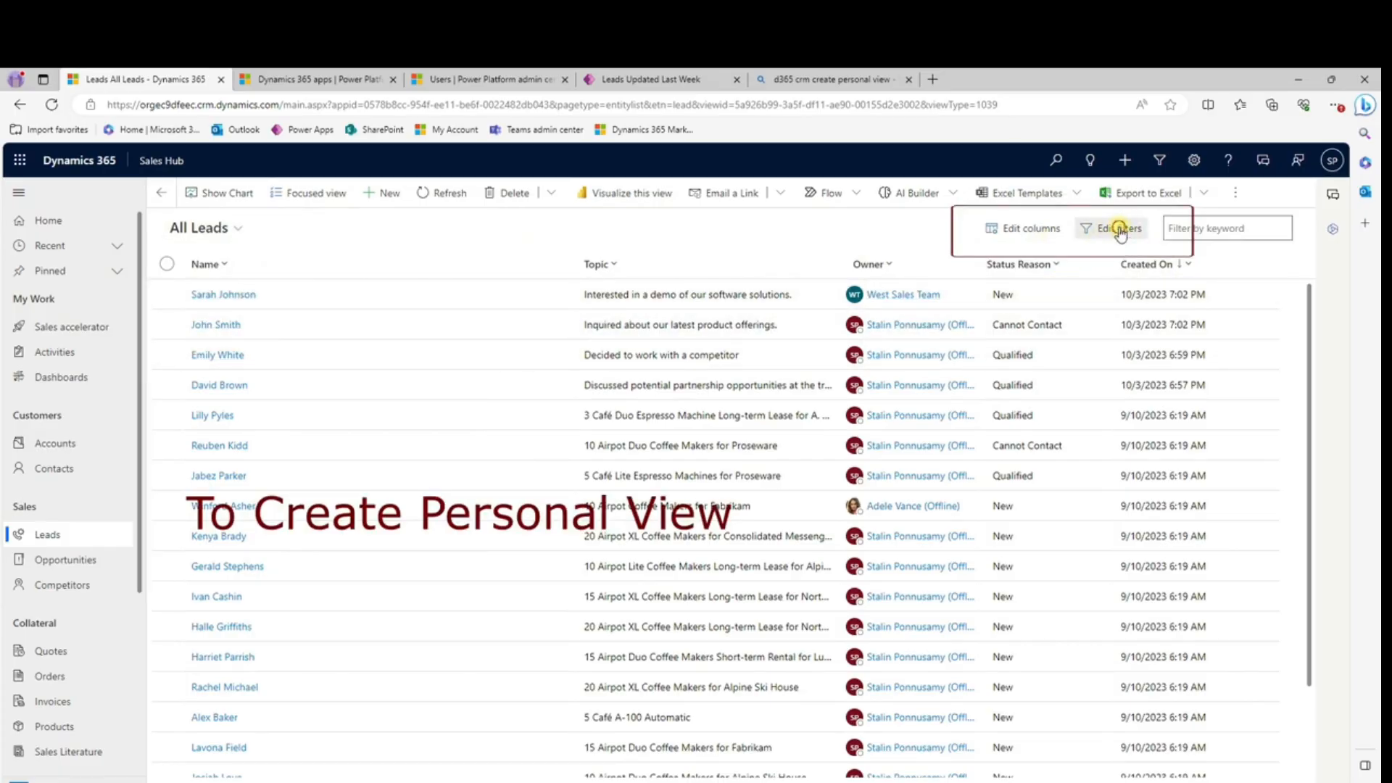
left_click(749, 305)
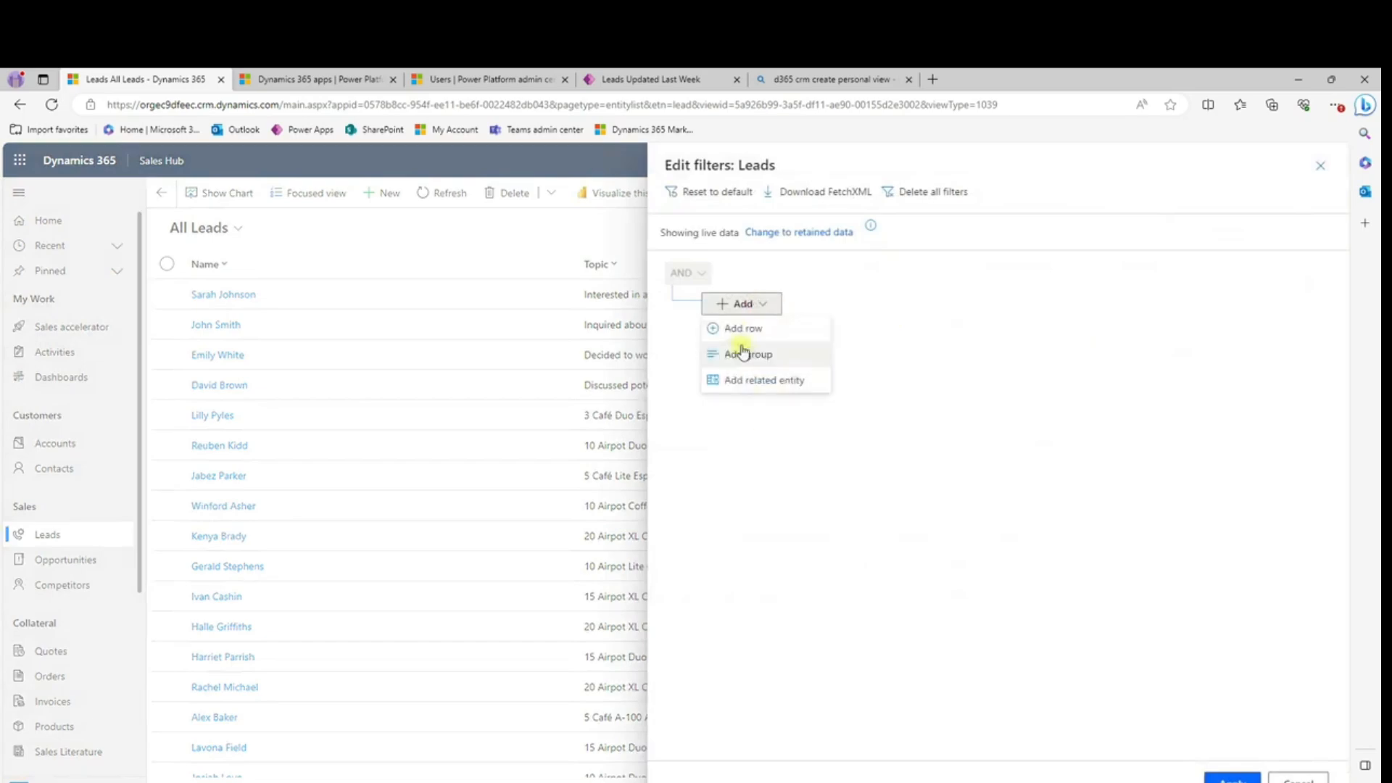
left_click(739, 333)
left_click(750, 312)
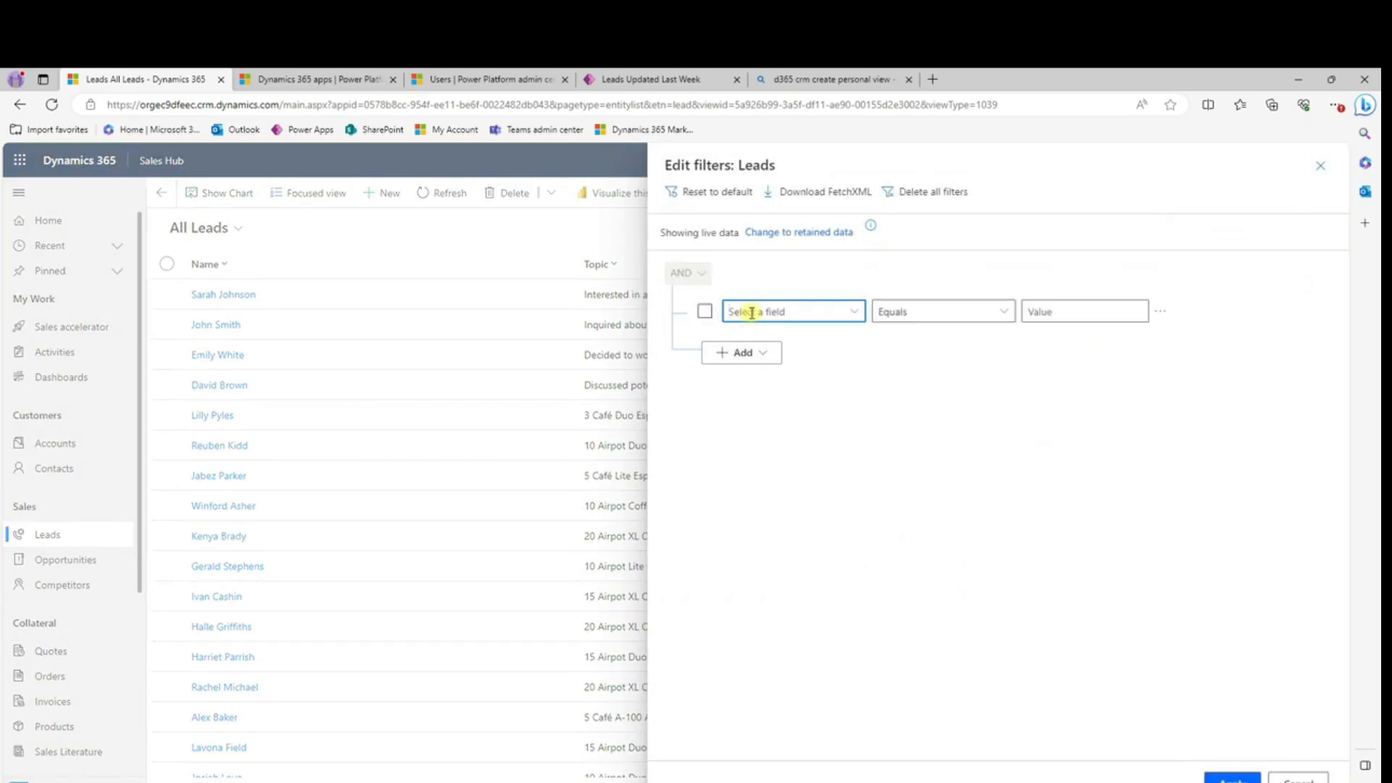
type("Cretaed")
left_click_drag(777, 311, 718, 319)
type("Created On")
key("Tab")
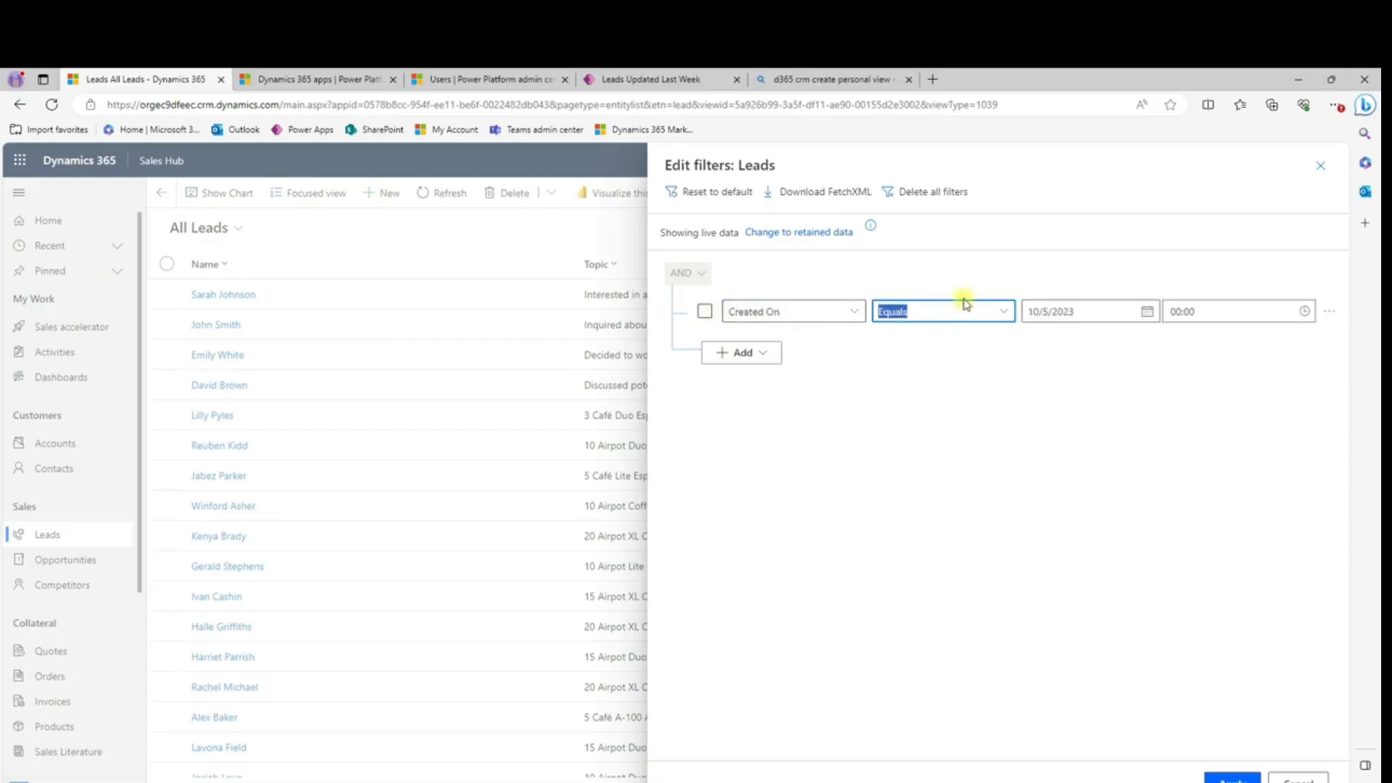
type("Last 7 days")
key("Tab")
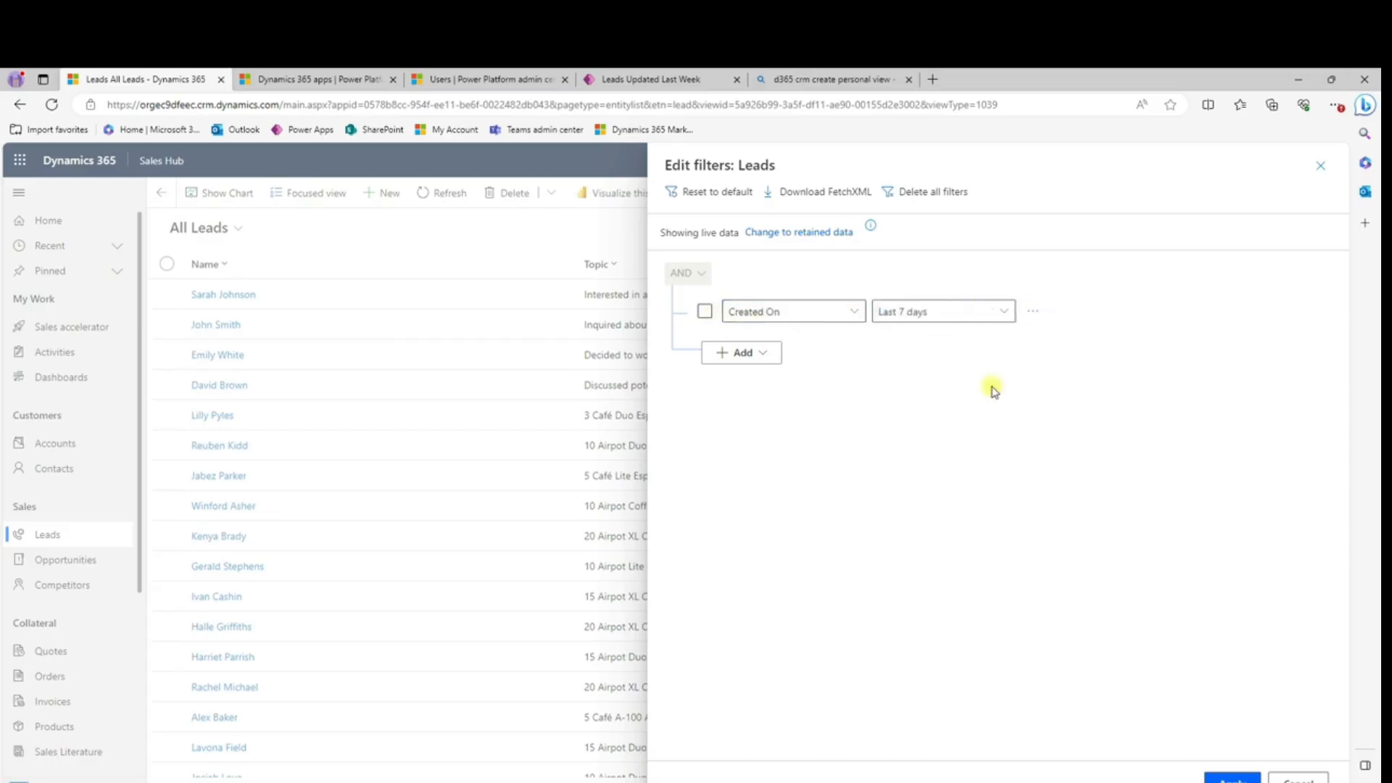
left_click(1225, 777)
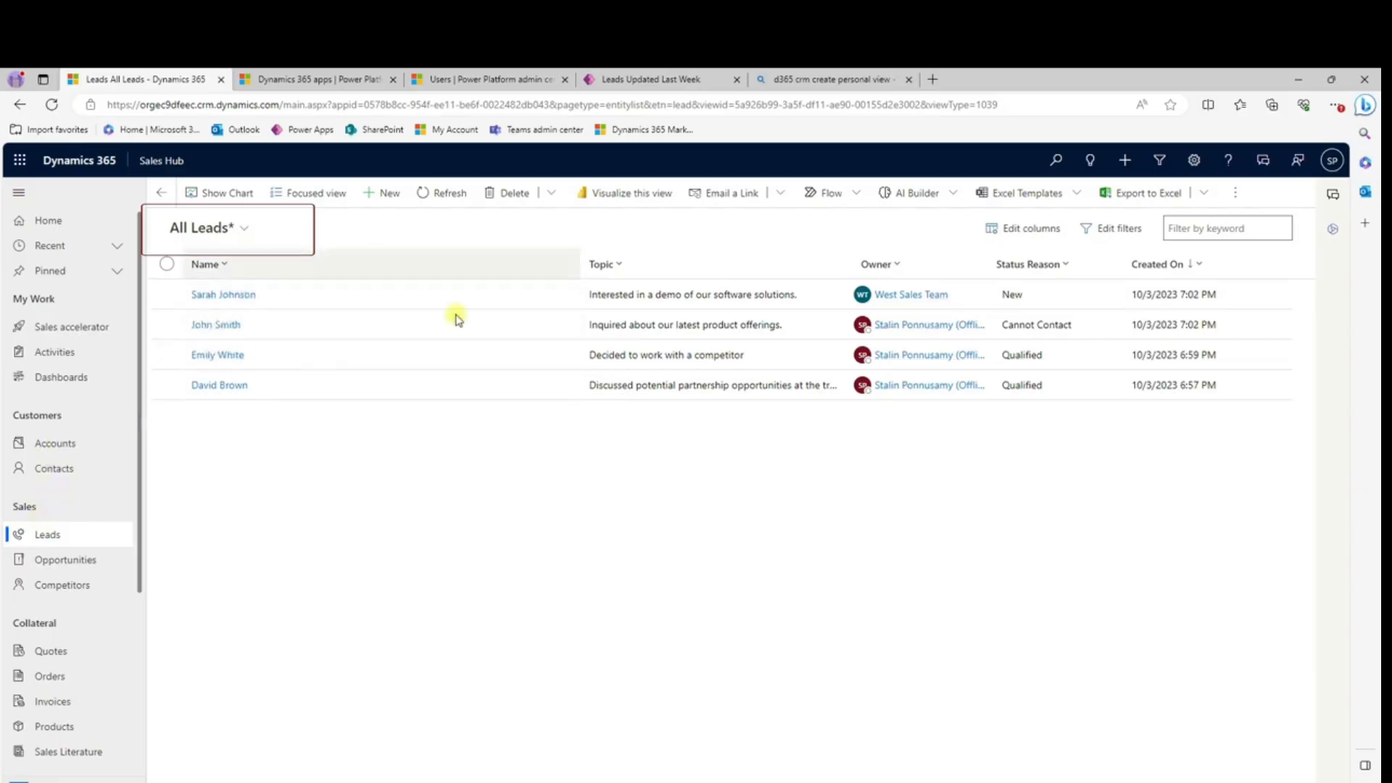
- Save the filtered leads list as a new personal view named "Last 7 Days Leads"
left_click(247, 232)
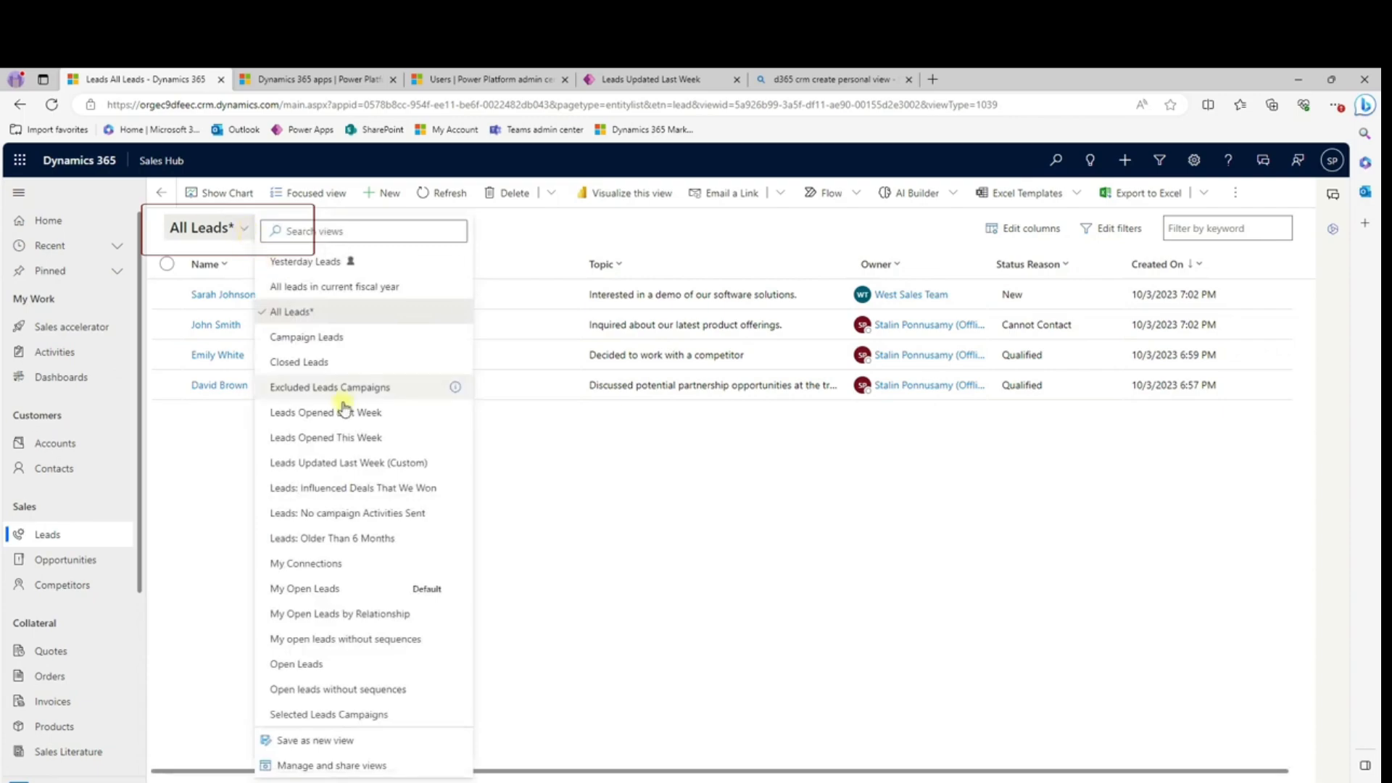
left_click(320, 746)
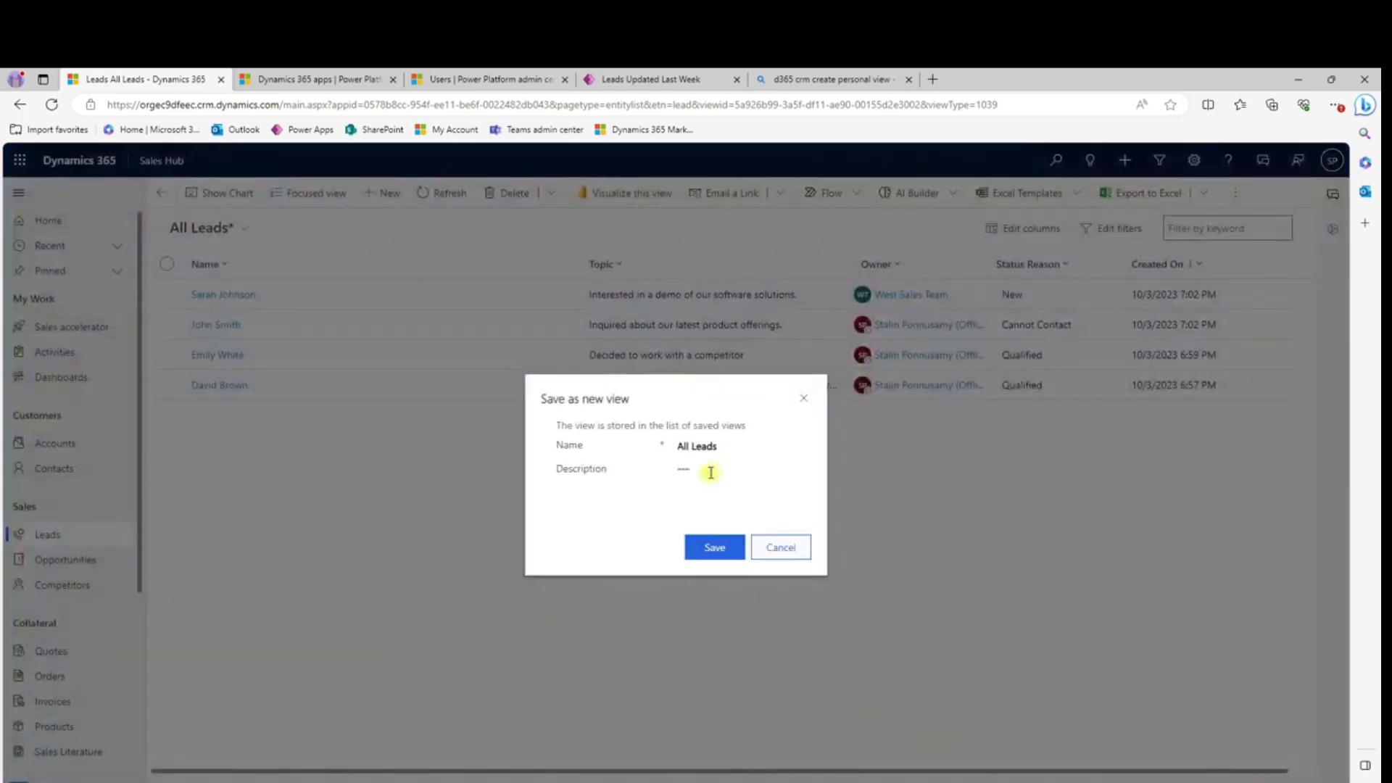
double_click(684, 447)
type("Last ")
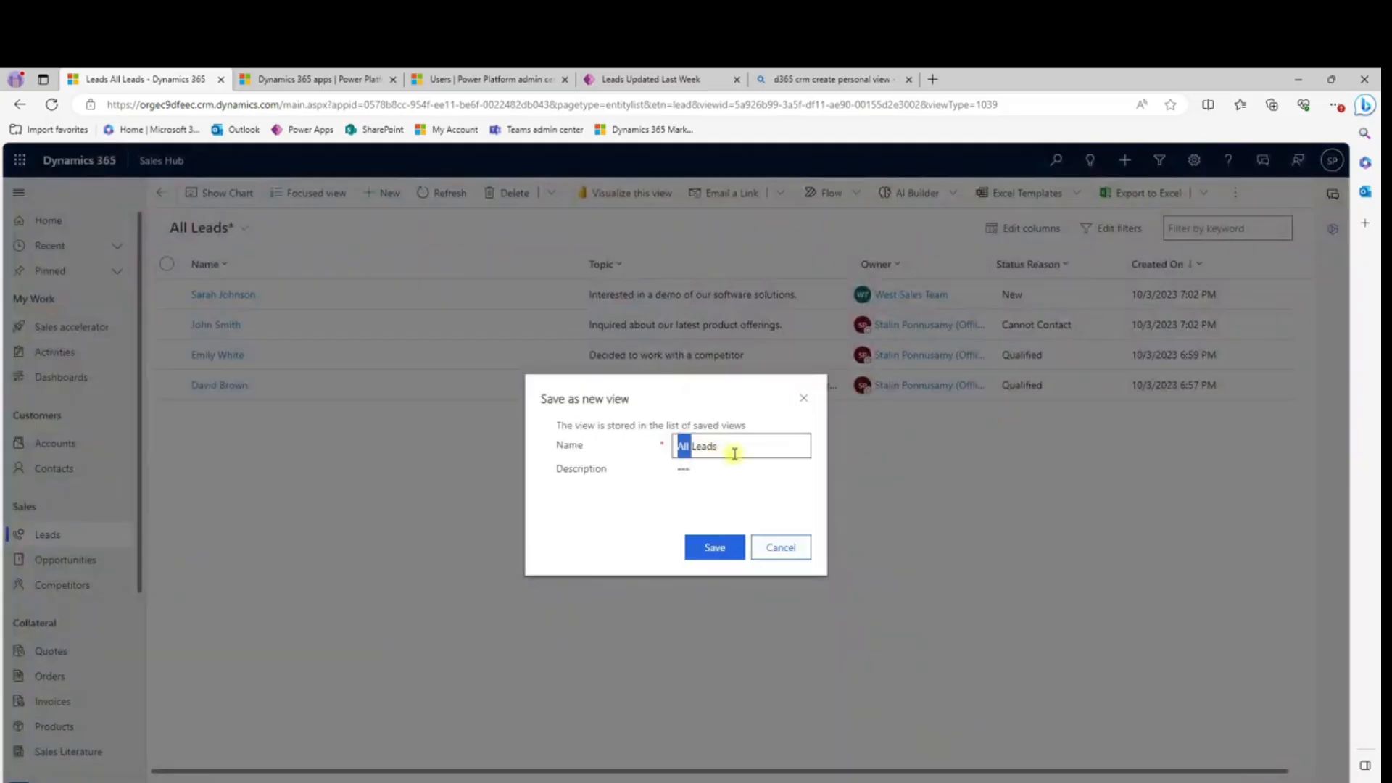
type("7 Days")
left_click(715, 549)
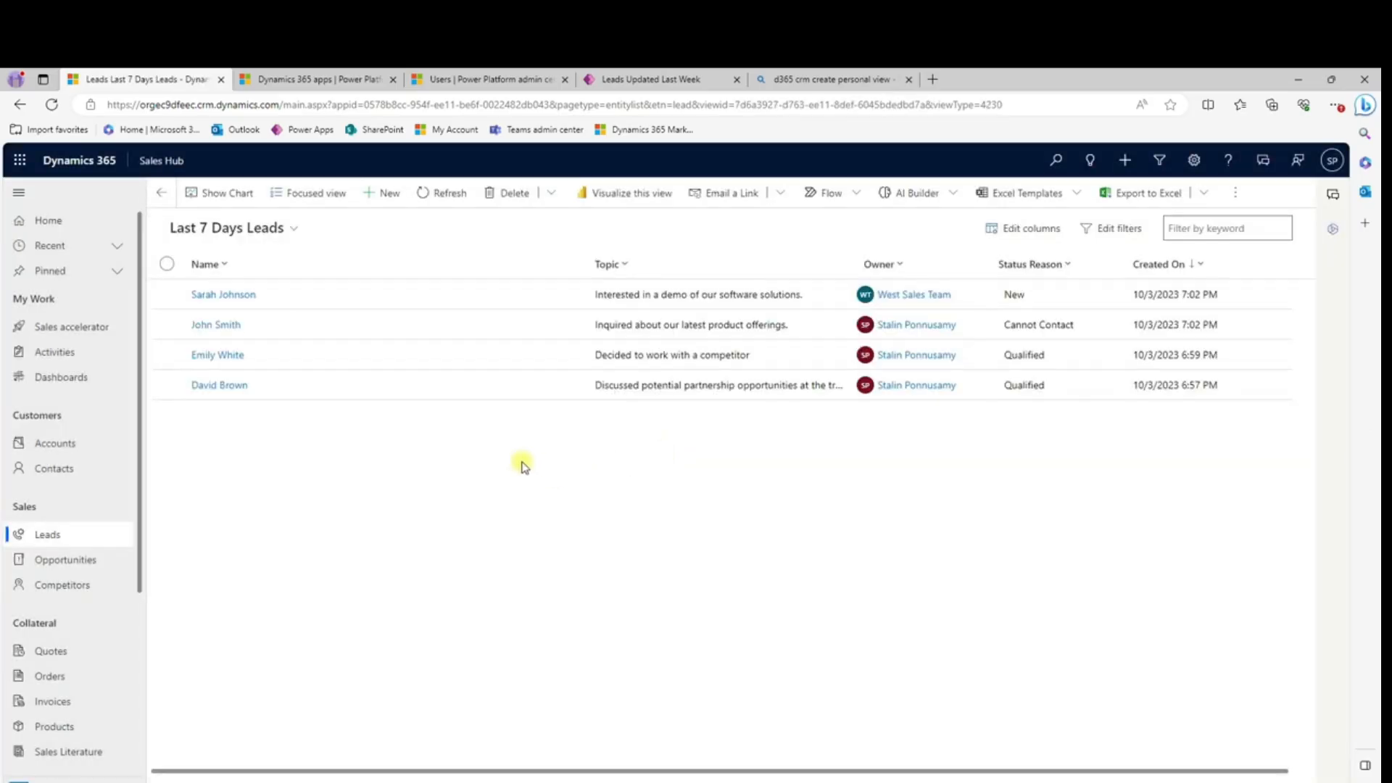
- Open the management and sharing settings for lead views and show the options for the Last 7 Days Leads view
left_click(294, 228)
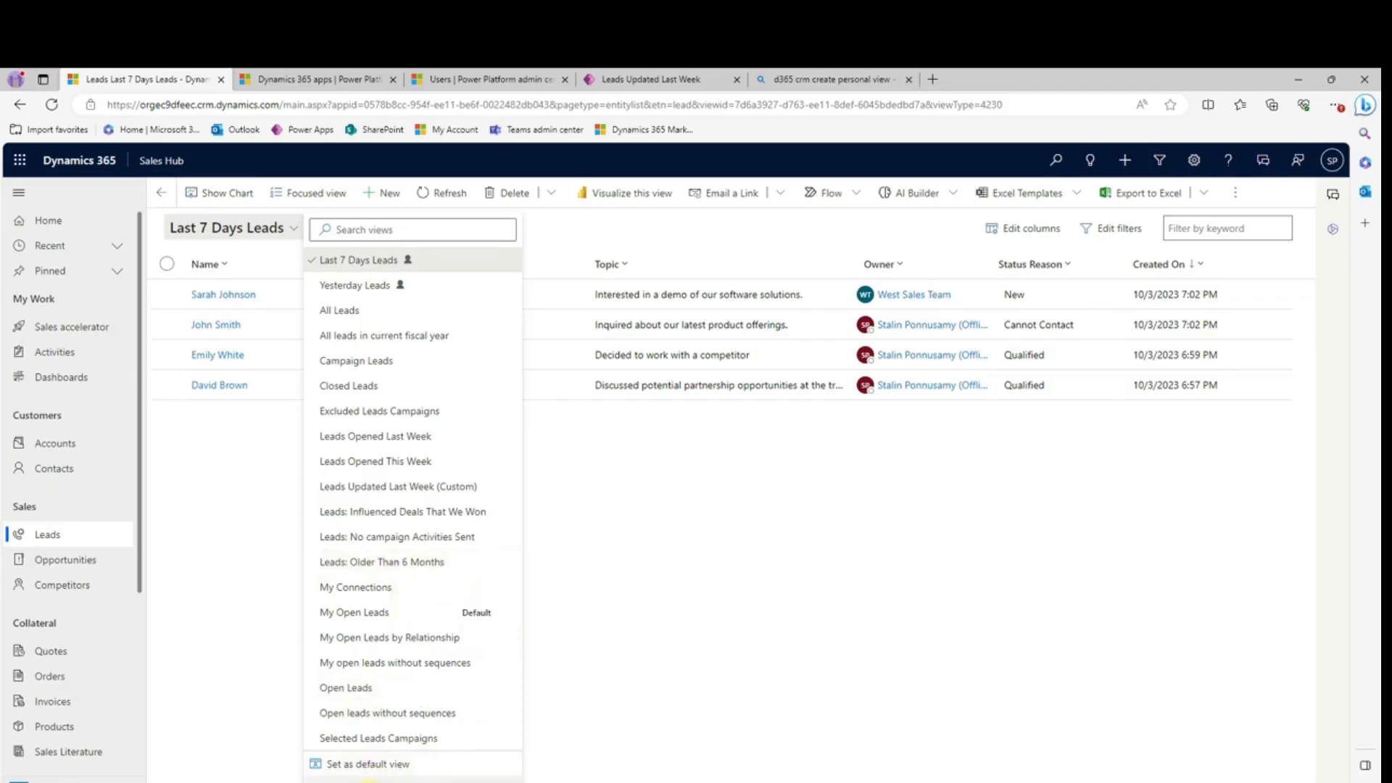
left_click(374, 780)
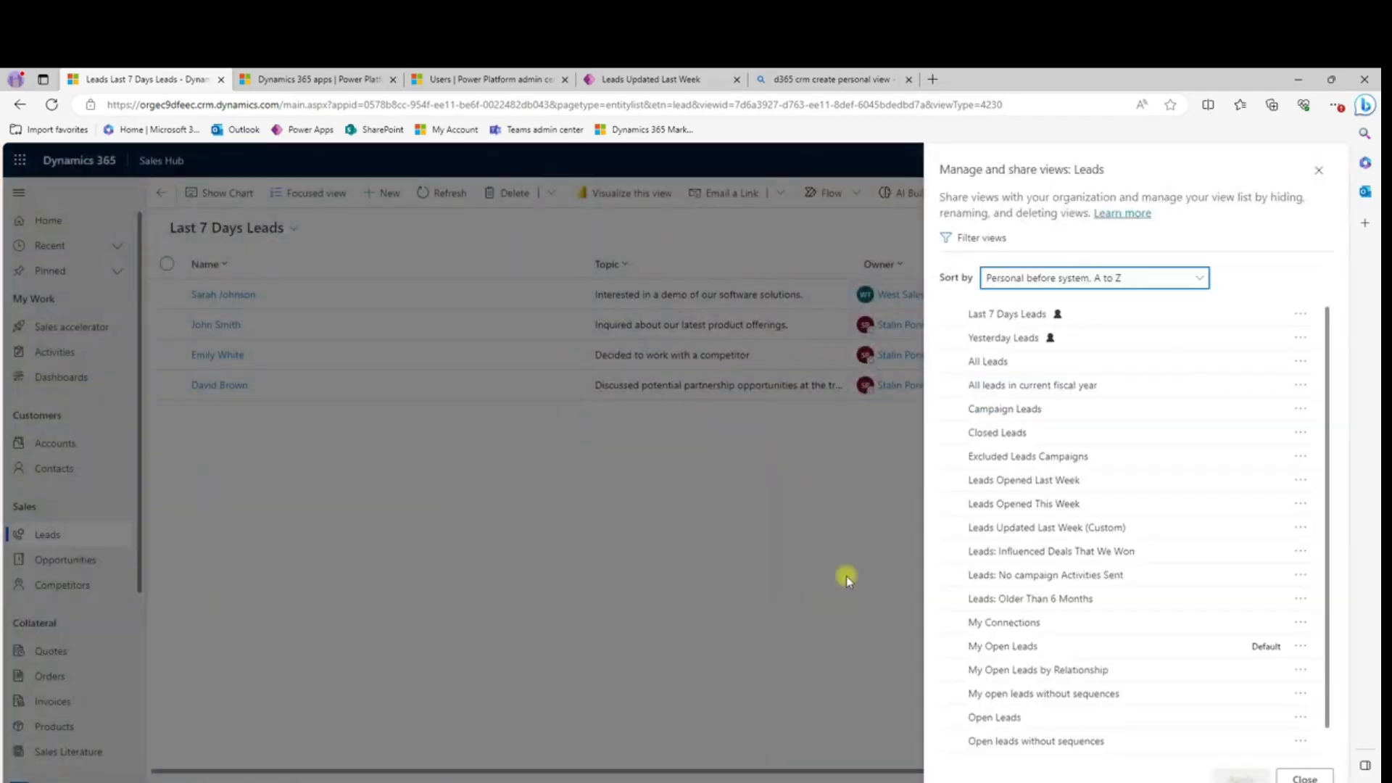
left_click(1300, 313)
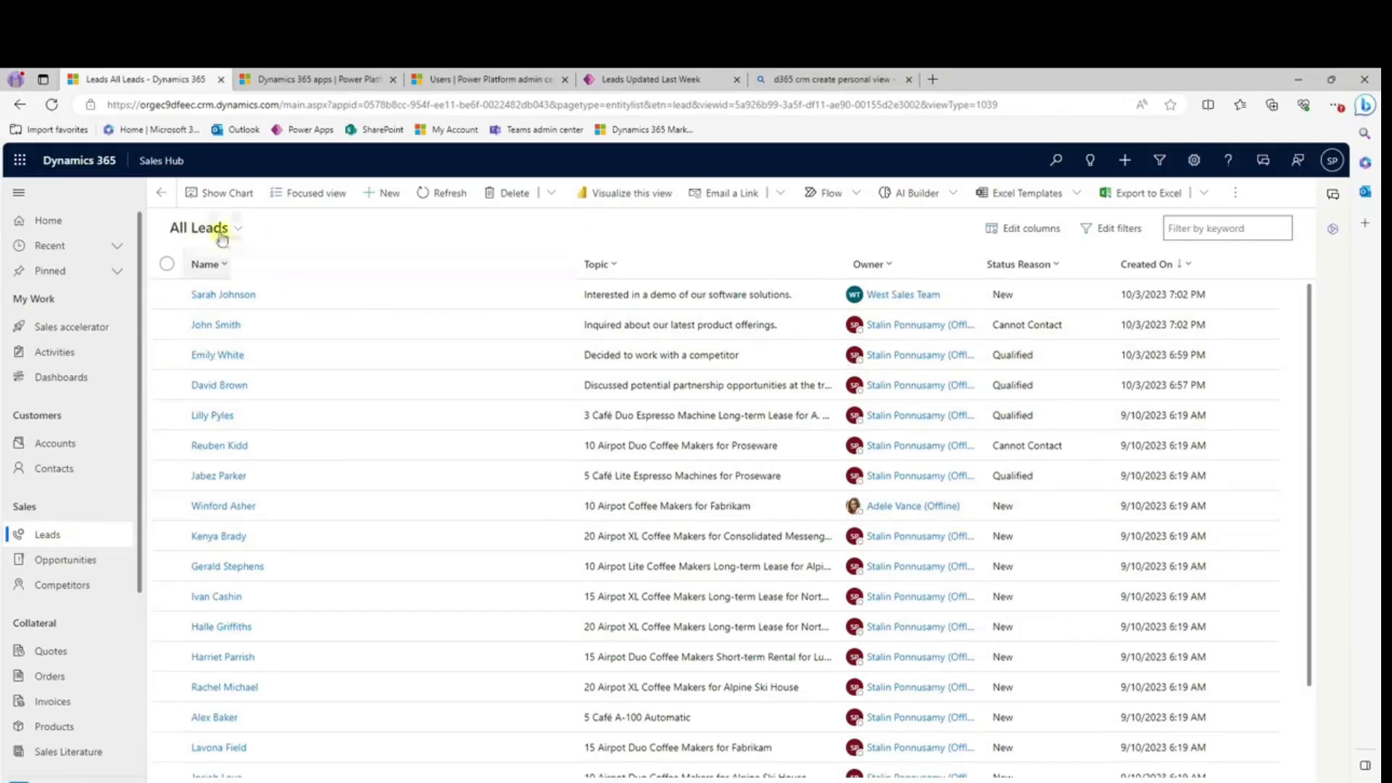
- Visualize the All Leads view in Power BI and save the report as "All Leads" in My workspace
left_click(613, 198)
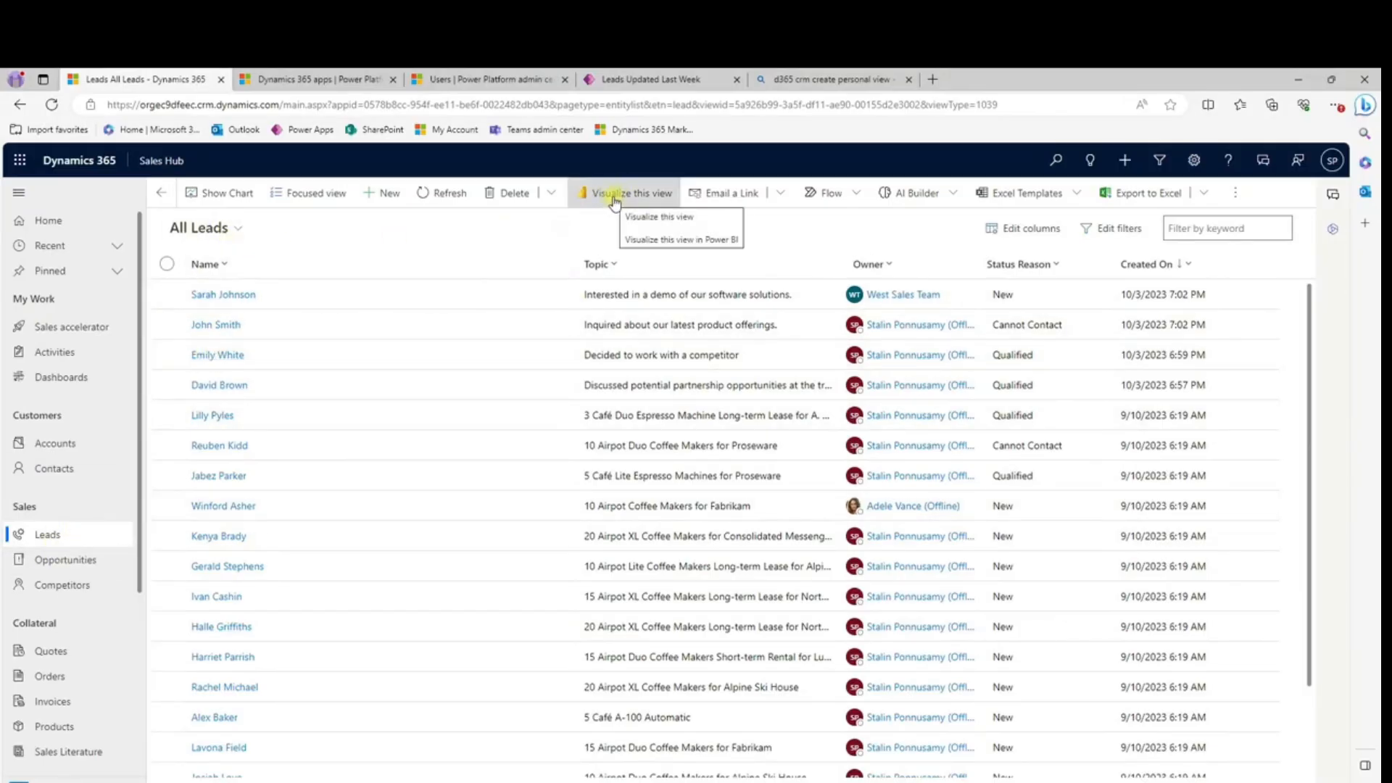
left_click(612, 198)
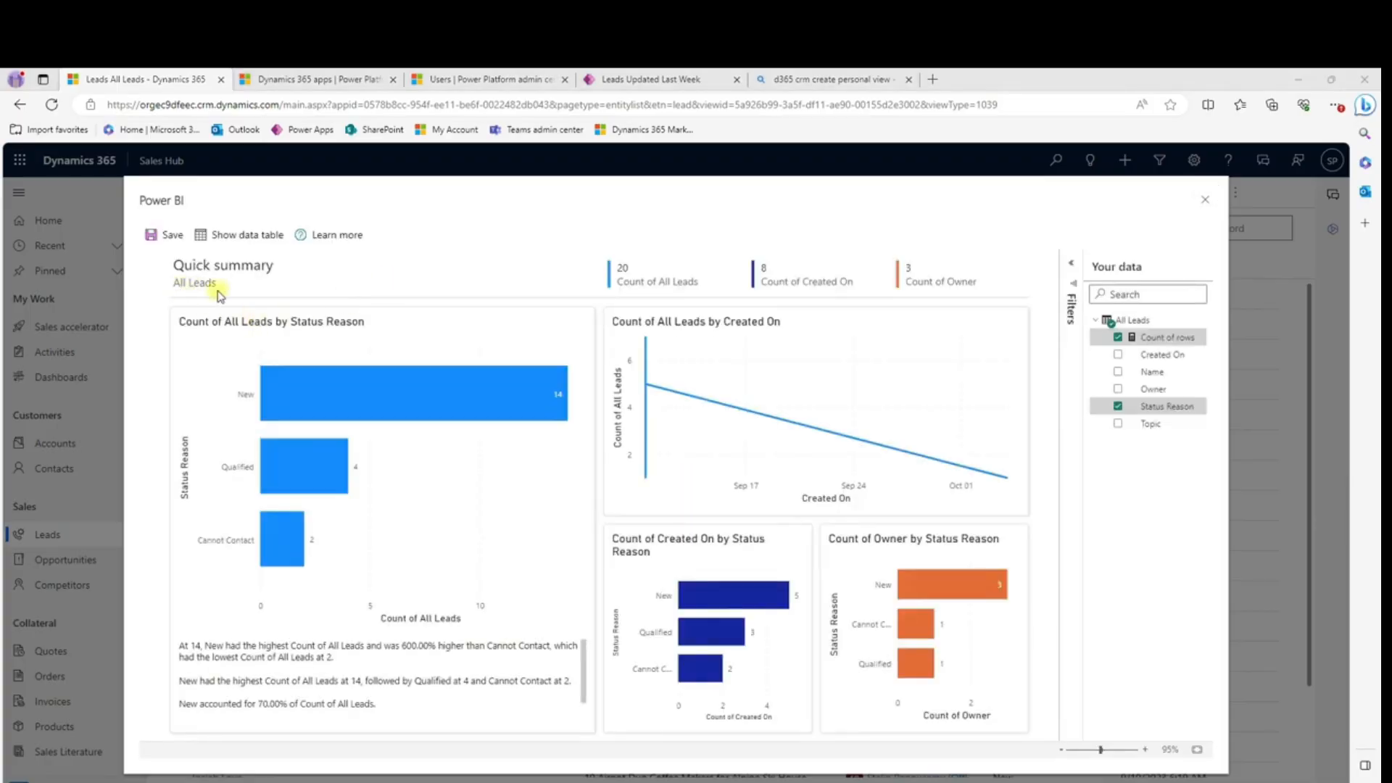
left_click(168, 240)
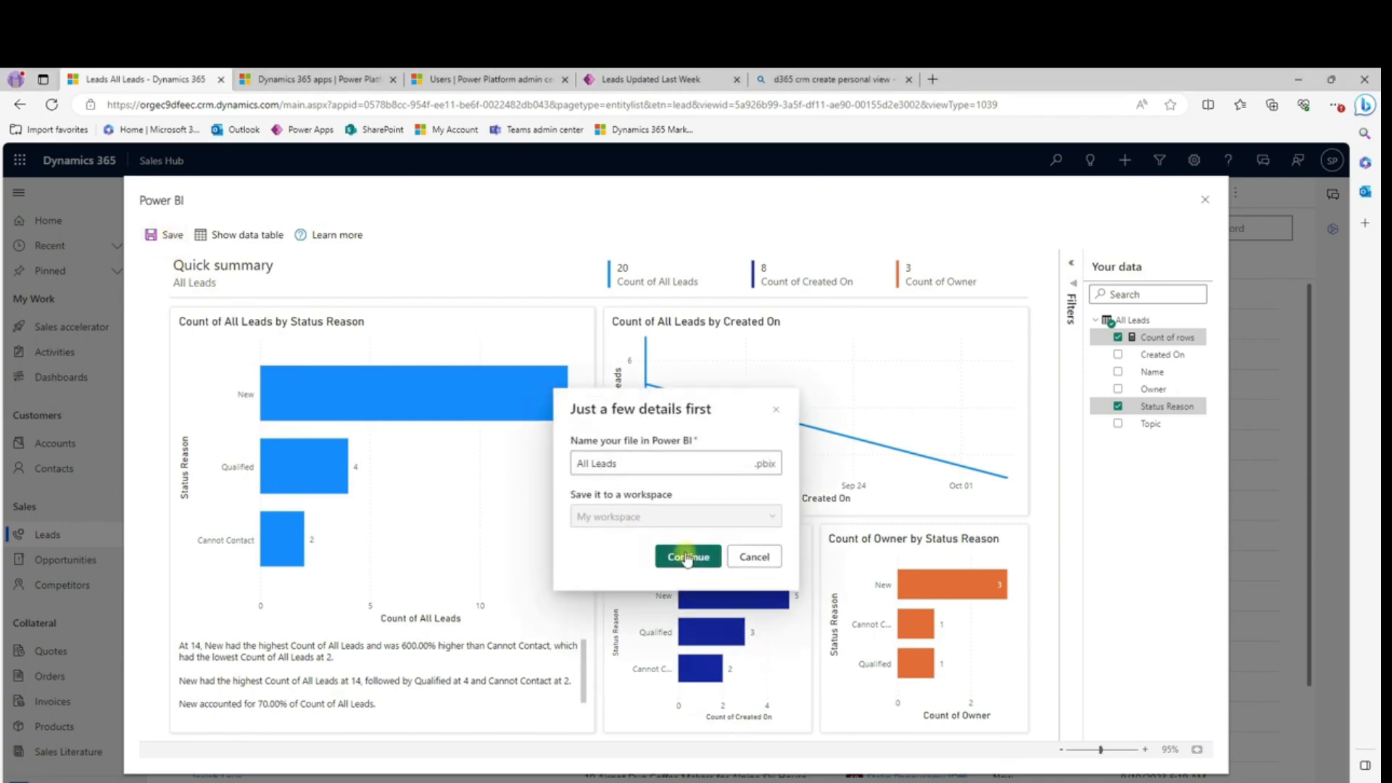
left_click(687, 557)
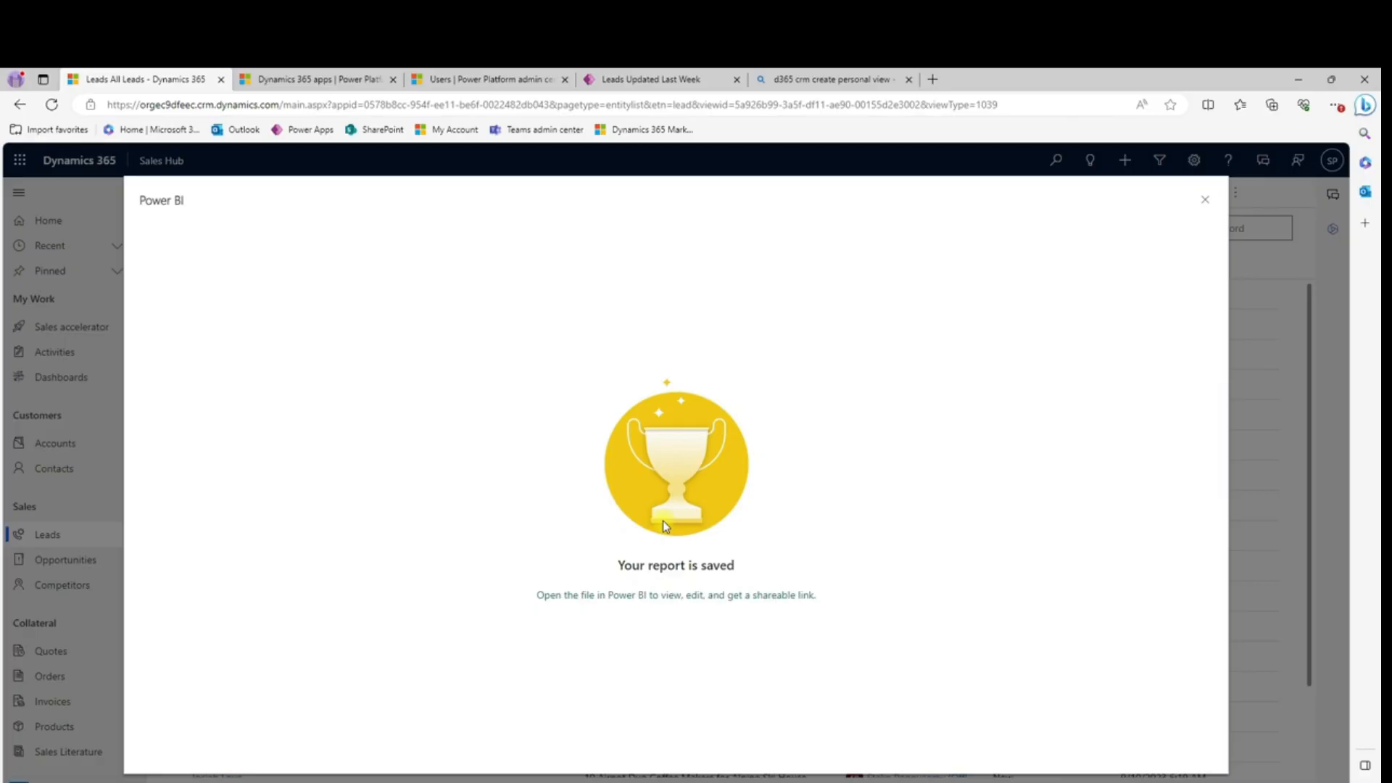
left_click(1205, 201)
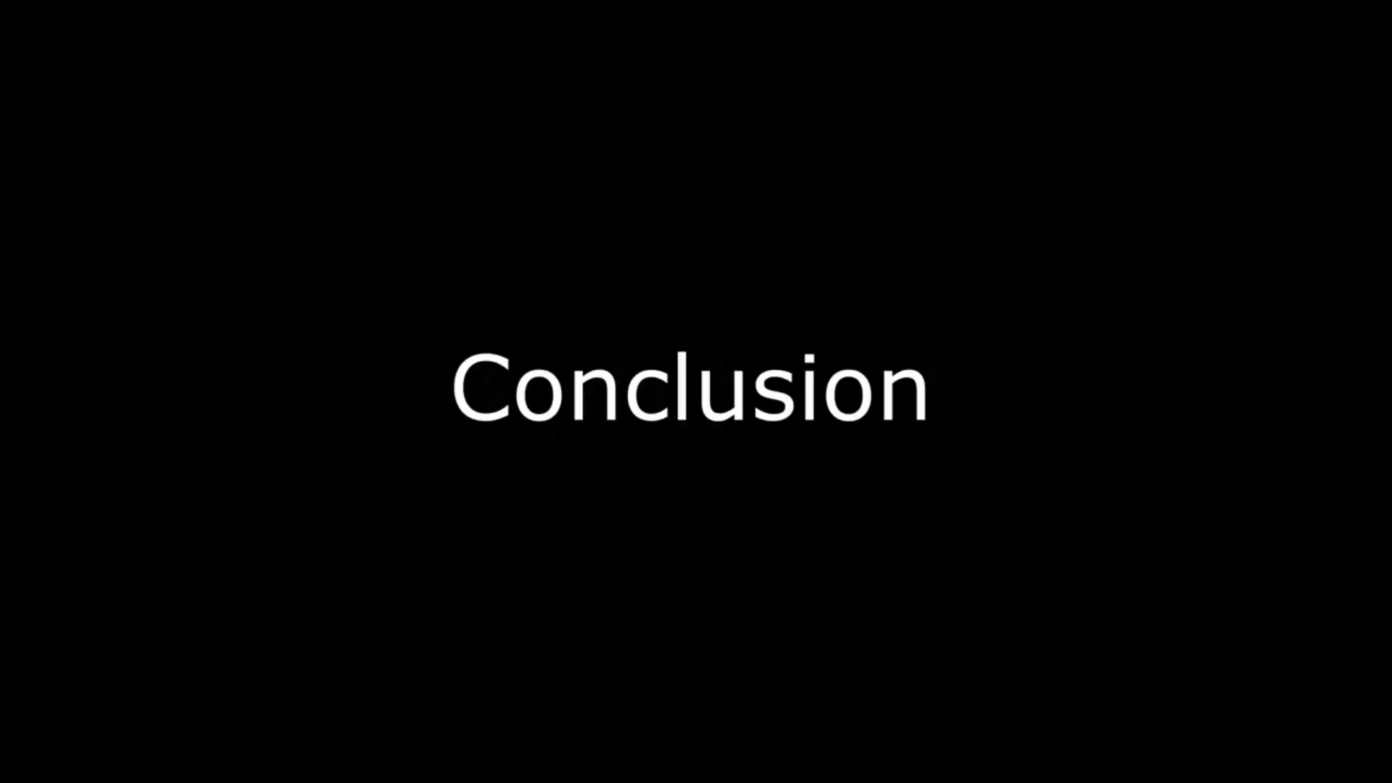